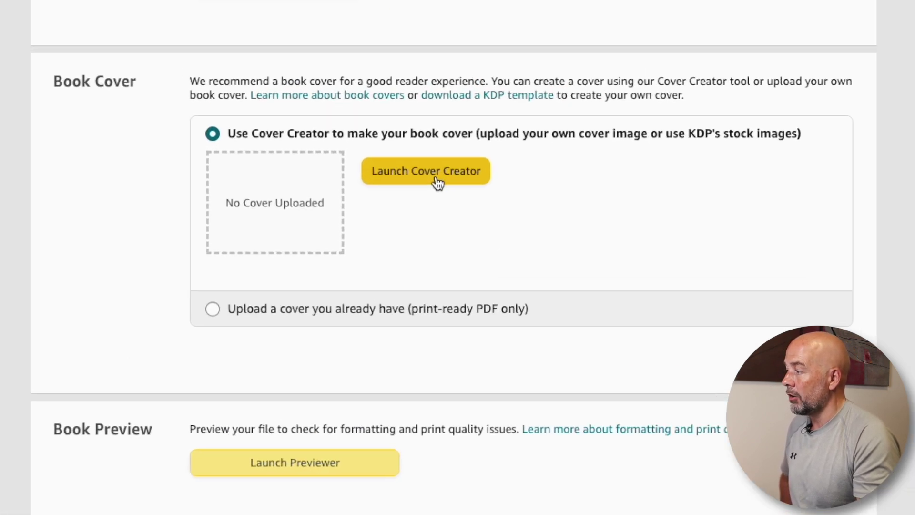
- Start a cover from the green Art Paper > Earth Tones gallery image and choose the green layout
{"action": "left_click", "coordinate": [442, 155]}
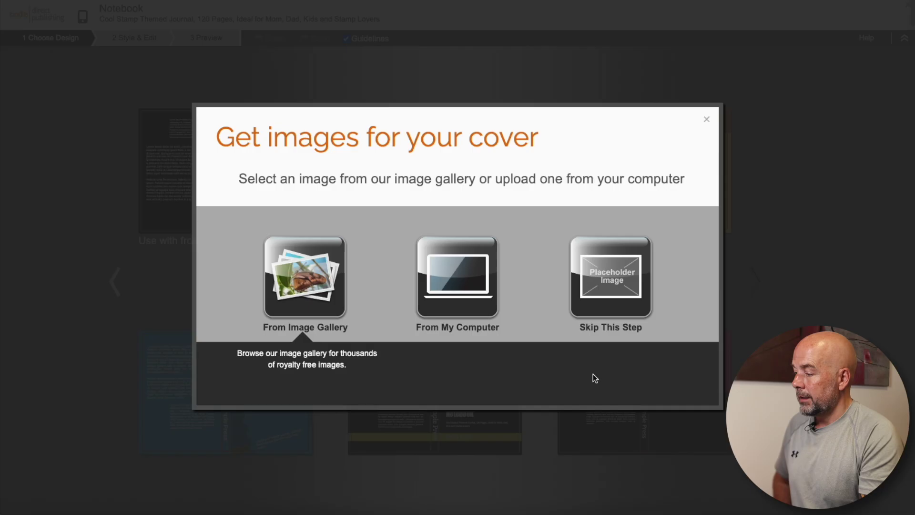
{"action": "left_click", "coordinate": [313, 292]}
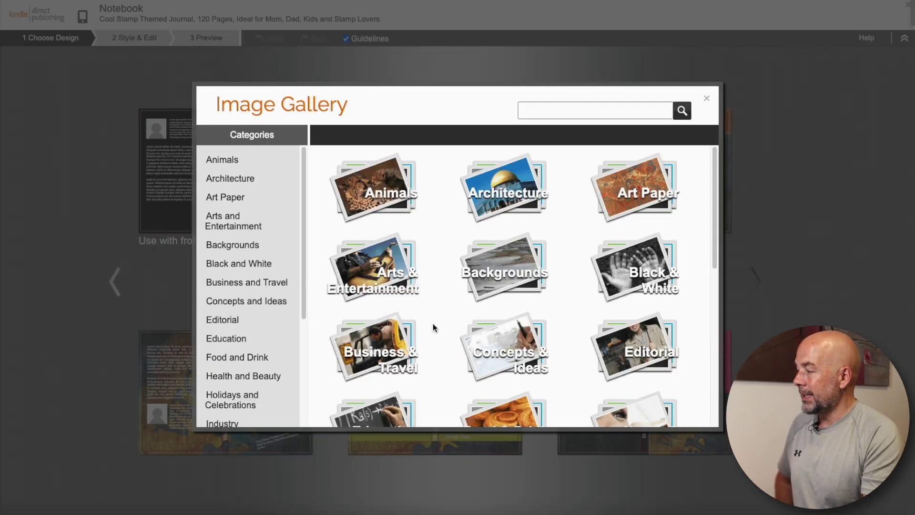
{"action": "left_click", "coordinate": [636, 203]}
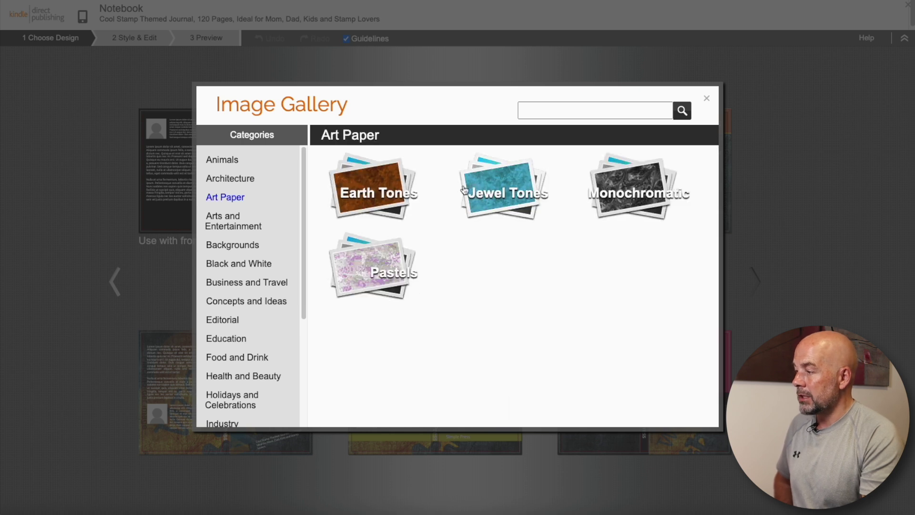
{"action": "left_click", "coordinate": [391, 197]}
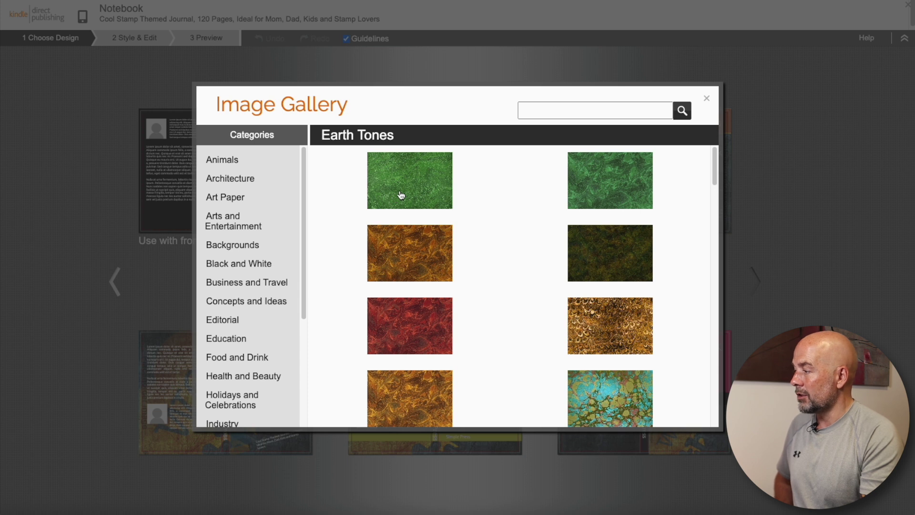
{"action": "left_click", "coordinate": [400, 195]}
{"action": "left_click", "coordinate": [593, 261]}
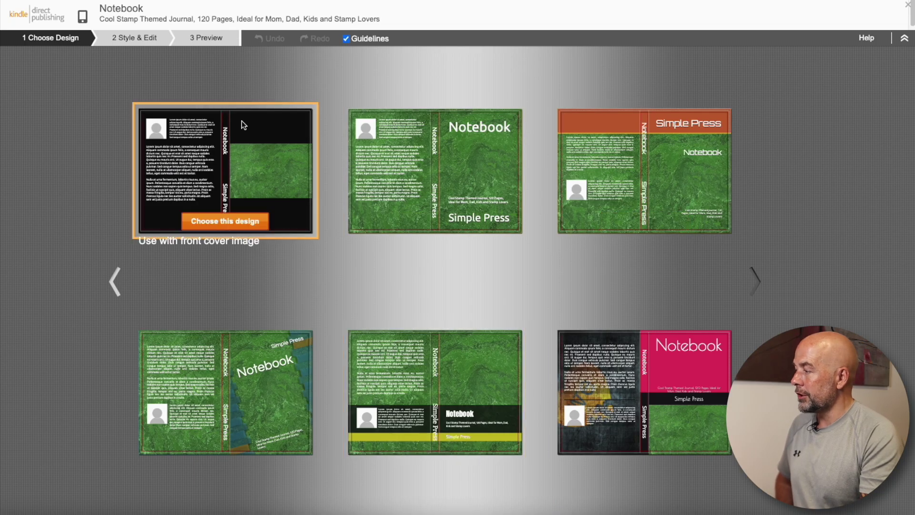
{"action": "mouse_move", "coordinate": [435, 172]}
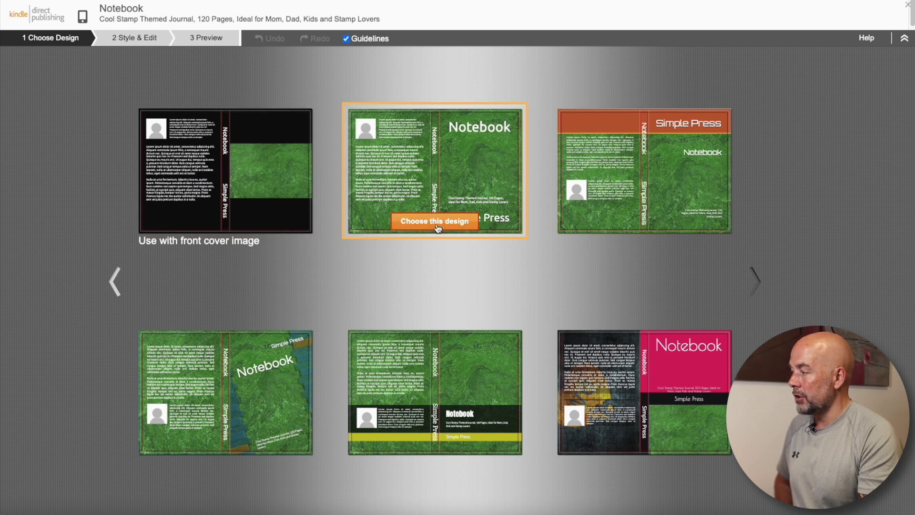
{"action": "left_click", "coordinate": [437, 224]}
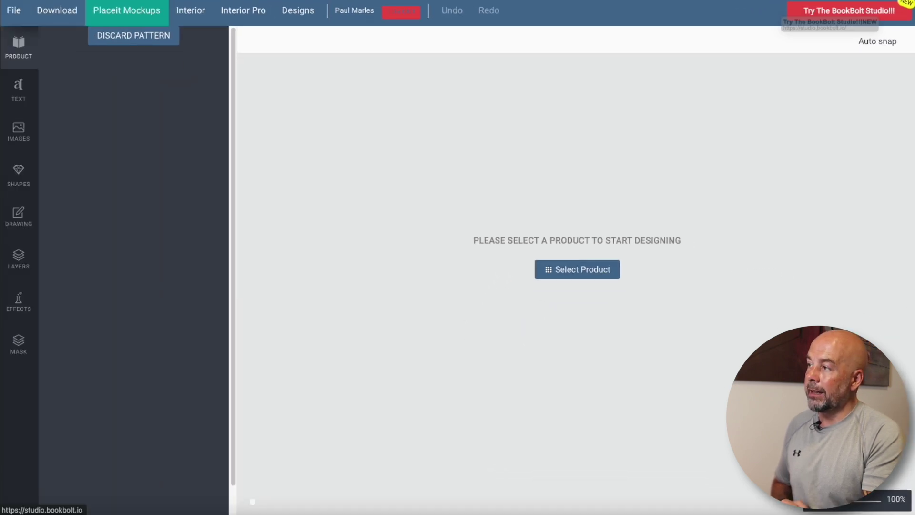
- Create a Book Bolt project named 'Test', changing the page count from 24 to 120
{"action": "left_click", "coordinate": [797, 32]}
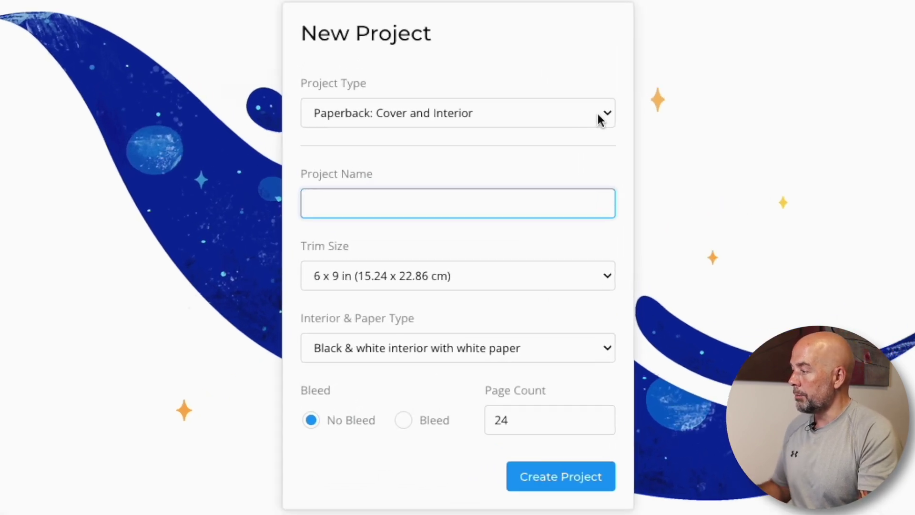
{"action": "type", "text": "Te"}
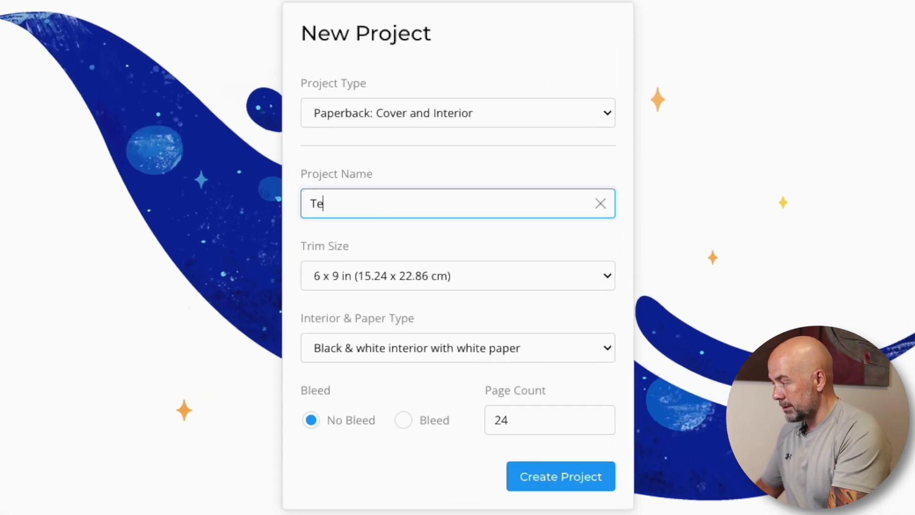
{"action": "type", "text": "st"}
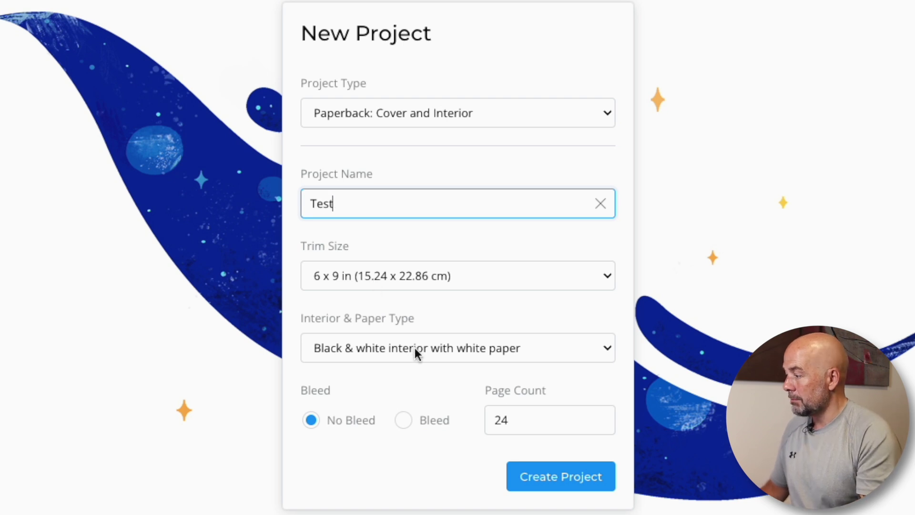
{"action": "left_click", "coordinate": [508, 420]}
{"action": "left_click_drag", "start_coordinate": [502, 420], "coordinate": [492, 420]}
{"action": "type", "text": "120"}
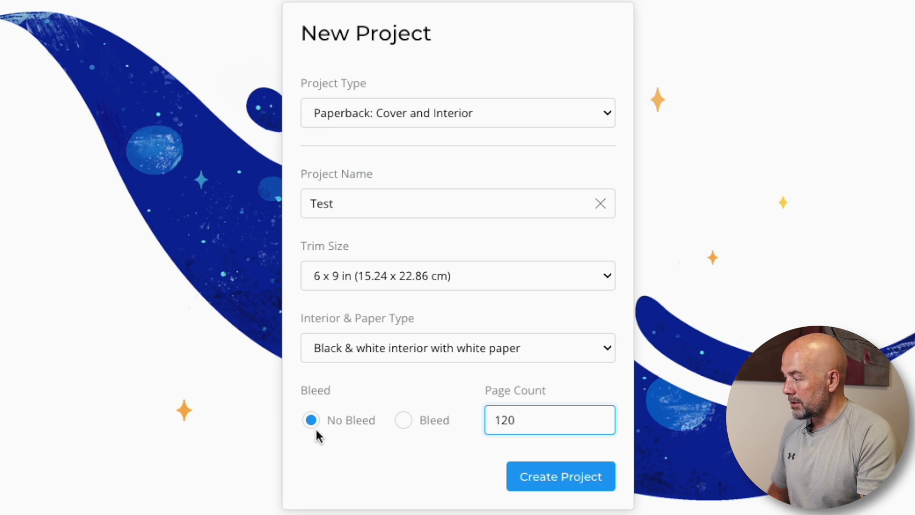
{"action": "left_click", "coordinate": [406, 427]}
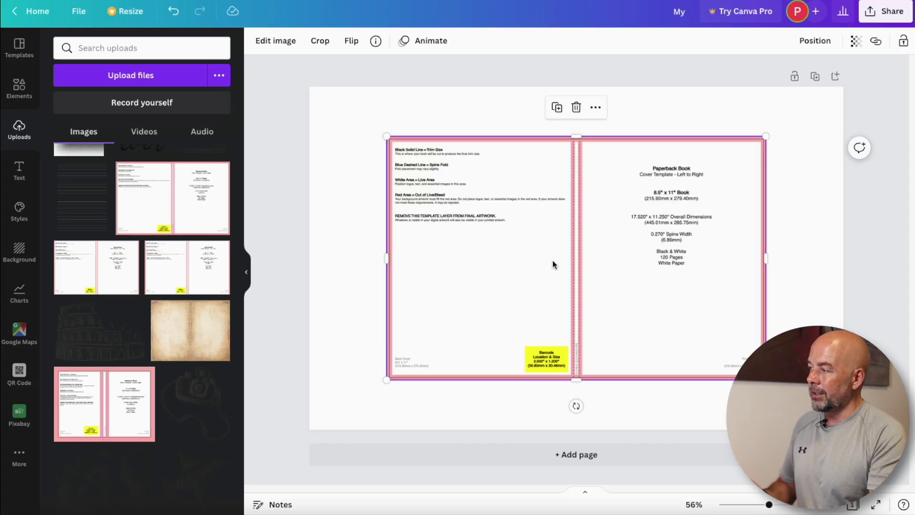
- Drag the KDP template image to the top-left corner and stretch it over the whole page
{"action": "left_click_drag", "start_coordinate": [578, 272], "coordinate": [501, 224]}
{"action": "left_click_drag", "start_coordinate": [689, 327], "coordinate": [843, 429]}
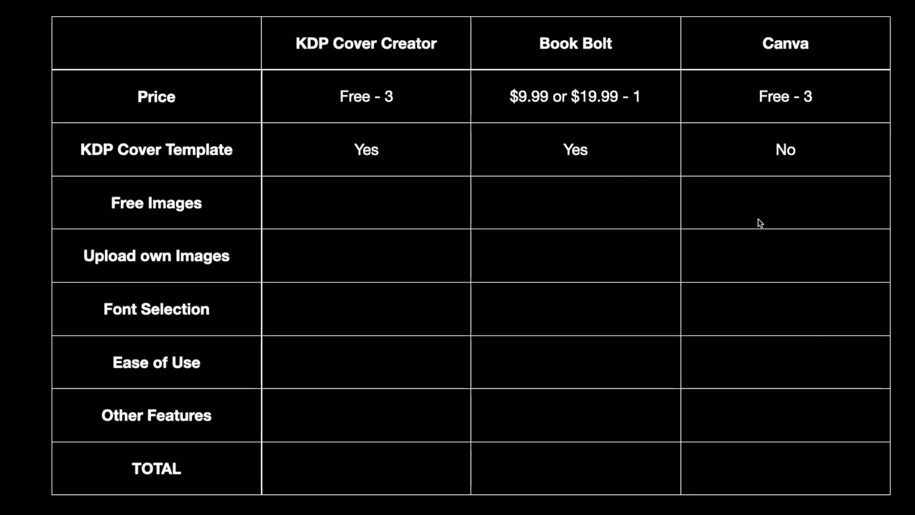
- Enter KDP Cover Template scores: Cover Creator Yes - 3, Book Bolt Yes - 3, Canva No - 1
{"action": "key", "text": "Right"}
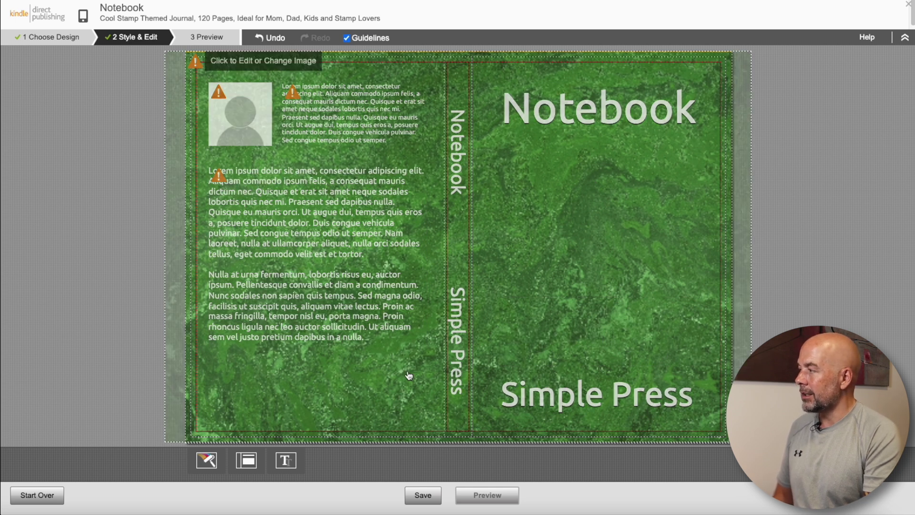
- Reset the green cover design and browse the built-in image gallery categories again
{"action": "left_click", "coordinate": [41, 497]}
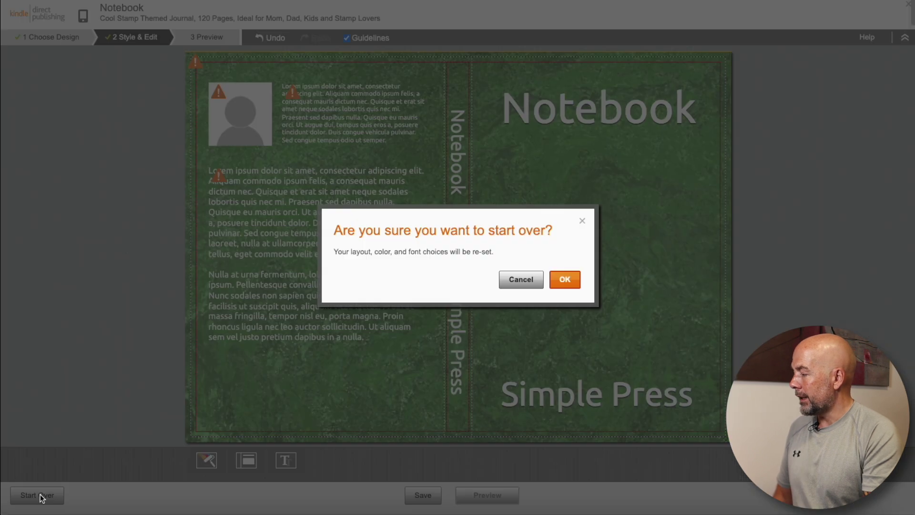
{"action": "left_click", "coordinate": [576, 285]}
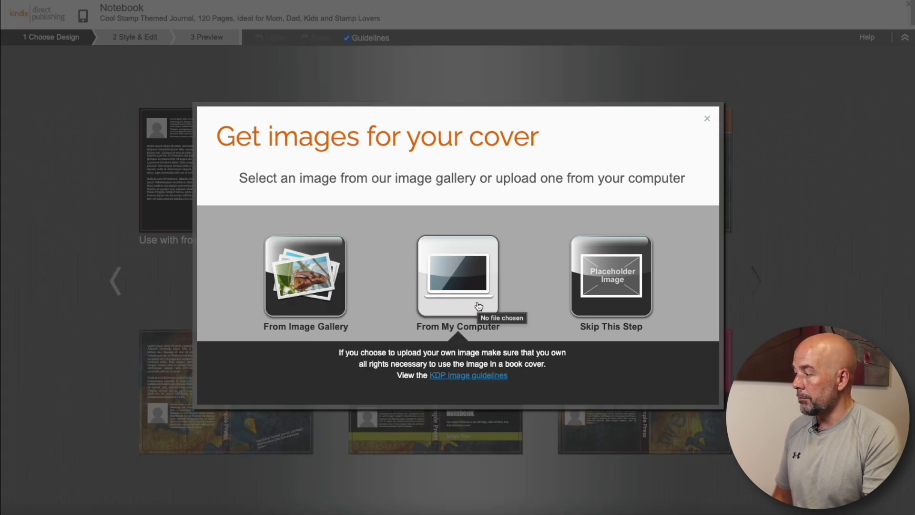
{"action": "left_click", "coordinate": [304, 284]}
{"action": "scroll", "coordinate": [671, 311], "scroll_direction": "down", "scroll_amount": 2}
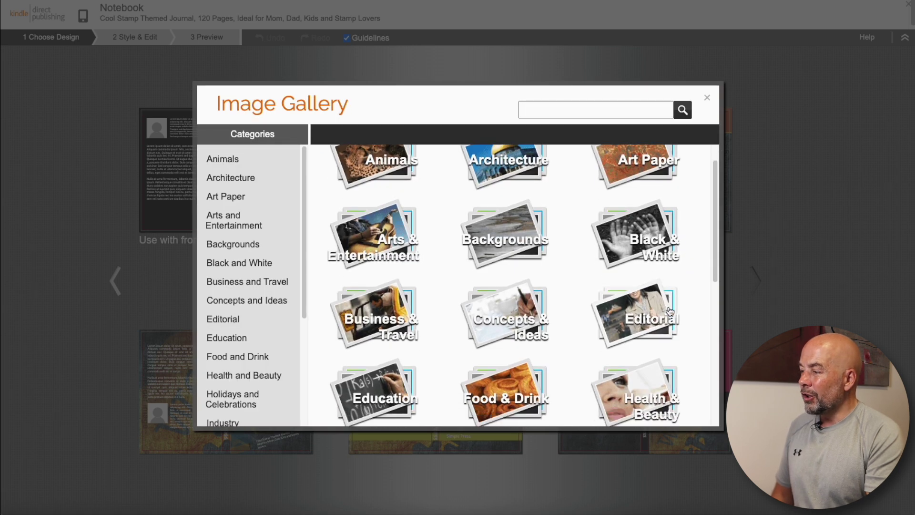
{"action": "scroll", "coordinate": [670, 311], "scroll_direction": "down", "scroll_amount": 3}
{"action": "scroll", "coordinate": [664, 321], "scroll_direction": "down", "scroll_amount": 2}
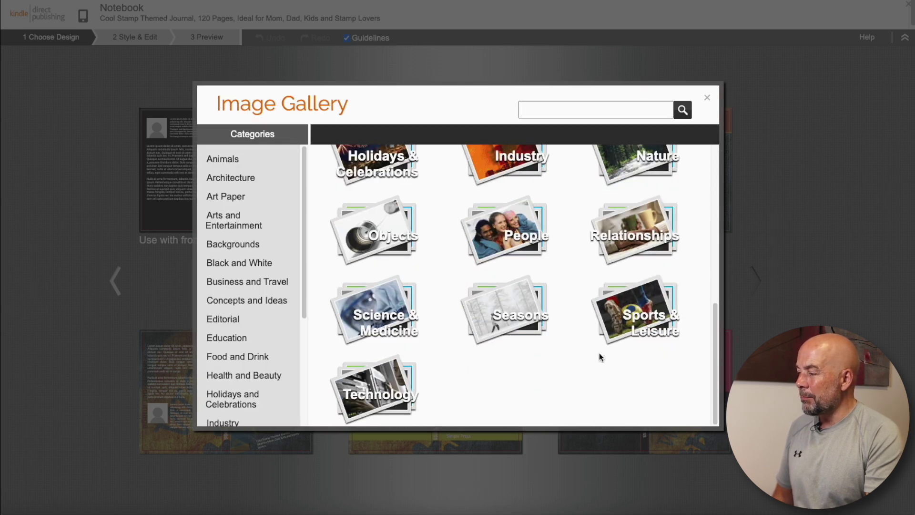
{"action": "scroll", "coordinate": [575, 362], "scroll_direction": "up", "scroll_amount": 2}
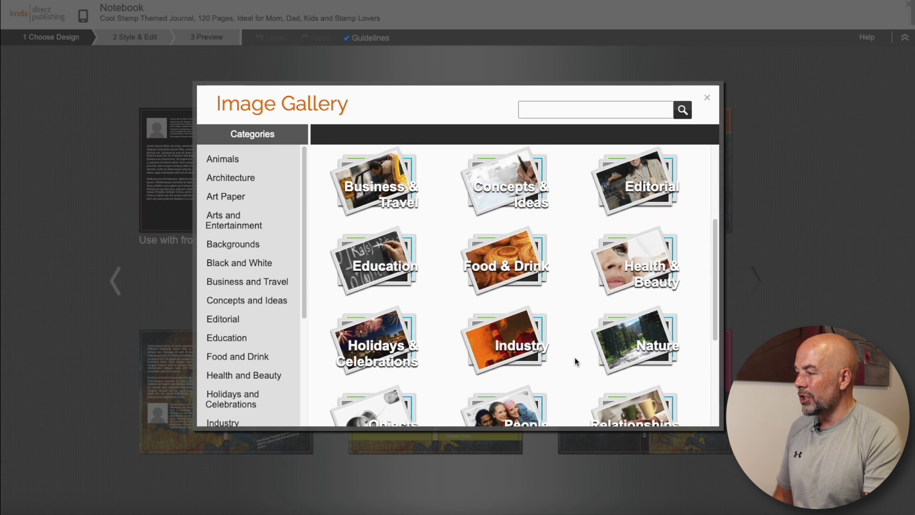
{"action": "scroll", "coordinate": [576, 362], "scroll_direction": "down", "scroll_amount": 1}
{"action": "scroll", "coordinate": [576, 361], "scroll_direction": "up", "scroll_amount": 1}
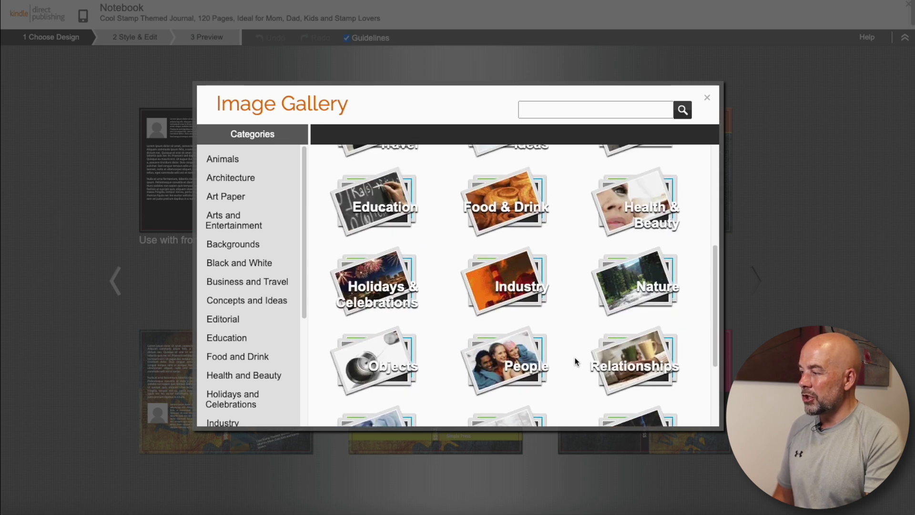
{"action": "scroll", "coordinate": [576, 362], "scroll_direction": "up", "scroll_amount": 1}
{"action": "scroll", "coordinate": [576, 363], "scroll_direction": "up", "scroll_amount": 1}
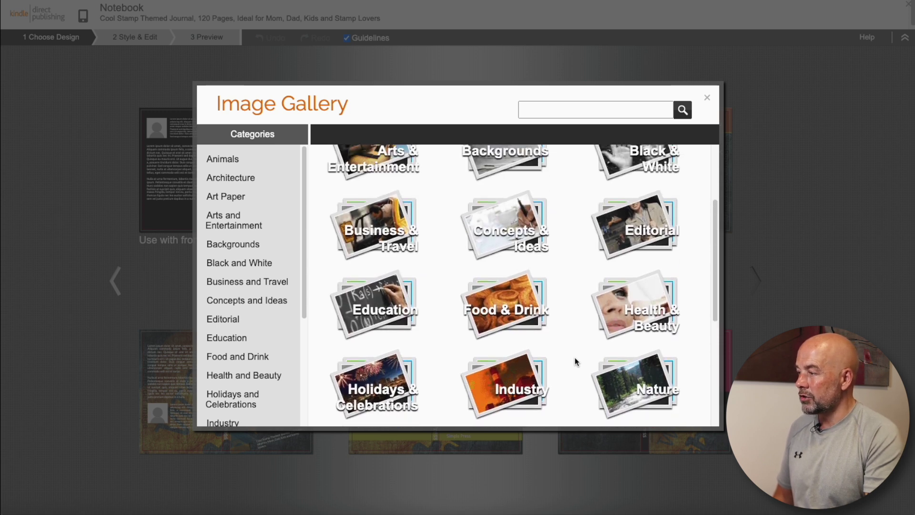
{"action": "scroll", "coordinate": [576, 361], "scroll_direction": "up", "scroll_amount": 1}
{"action": "scroll", "coordinate": [576, 362], "scroll_direction": "up", "scroll_amount": 1}
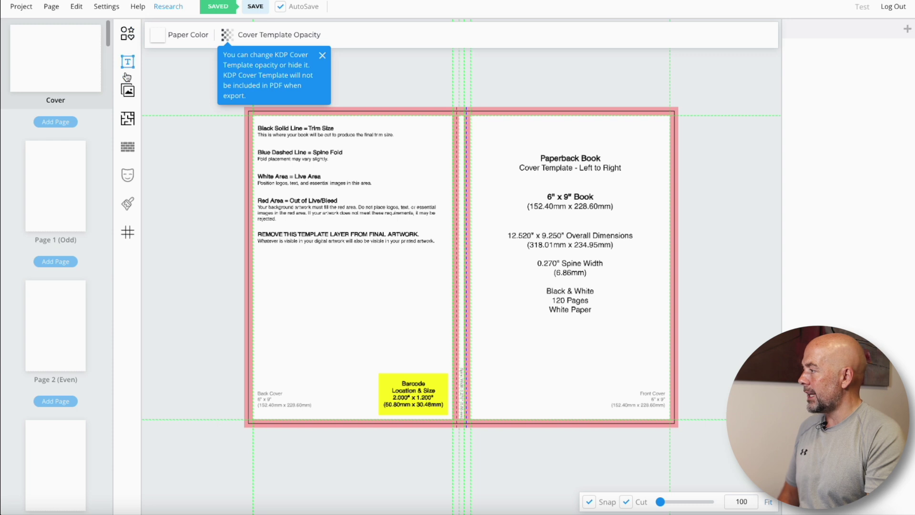
- Add a black rectangle and drag it over the cover
{"action": "left_click", "coordinate": [127, 38]}
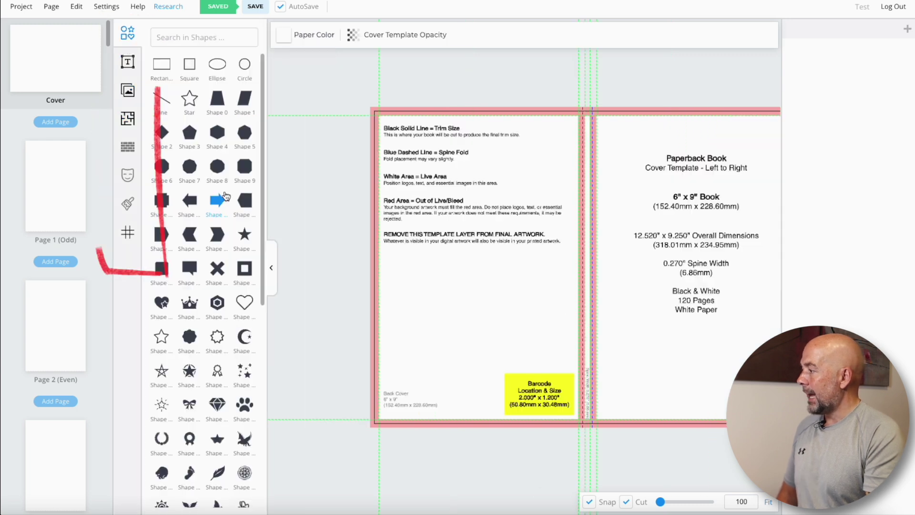
{"action": "scroll", "coordinate": [214, 196], "scroll_direction": "down", "scroll_amount": 3}
{"action": "scroll", "coordinate": [218, 199], "scroll_direction": "down", "scroll_amount": 3}
{"action": "scroll", "coordinate": [221, 201], "scroll_direction": "down", "scroll_amount": 3}
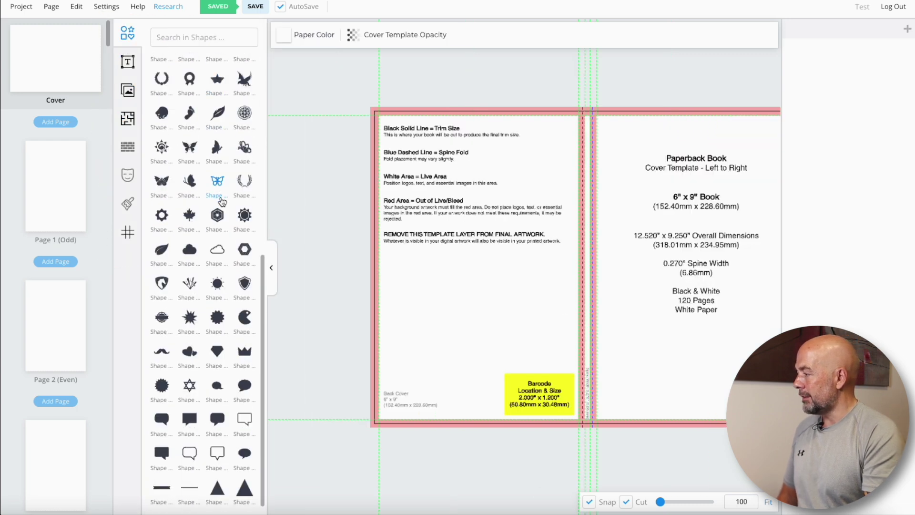
{"action": "scroll", "coordinate": [221, 203], "scroll_direction": "up", "scroll_amount": 5}
{"action": "left_click", "coordinate": [163, 65]}
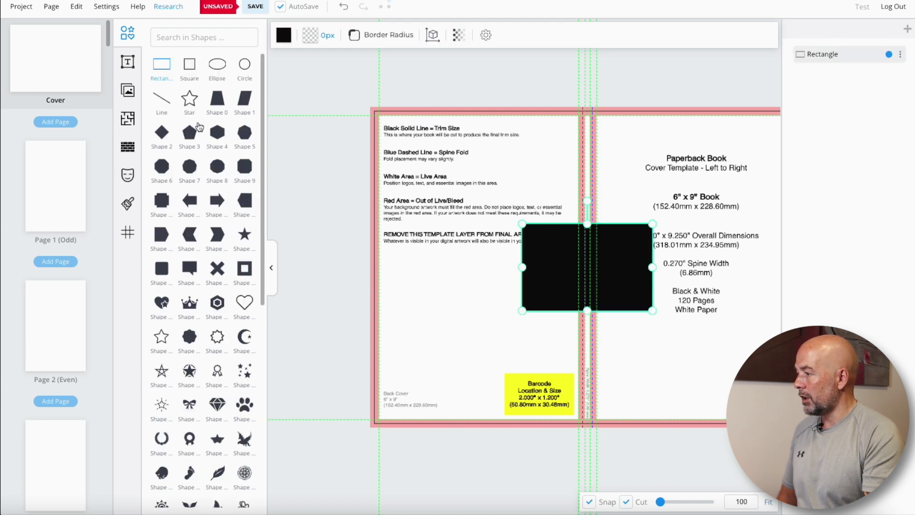
{"action": "left_click_drag", "start_coordinate": [614, 297], "coordinate": [466, 185]}
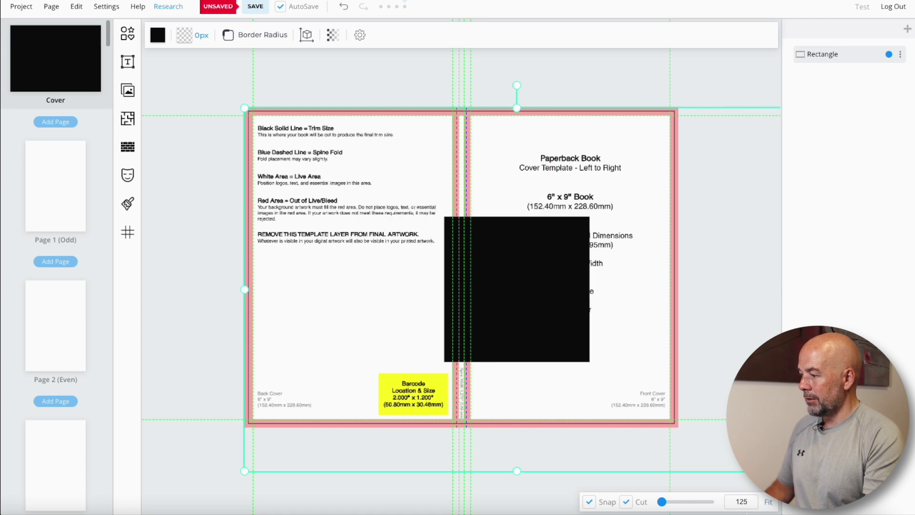
- Add a red scalloped badge shape and position it on the front cover
{"action": "left_click", "coordinate": [127, 36]}
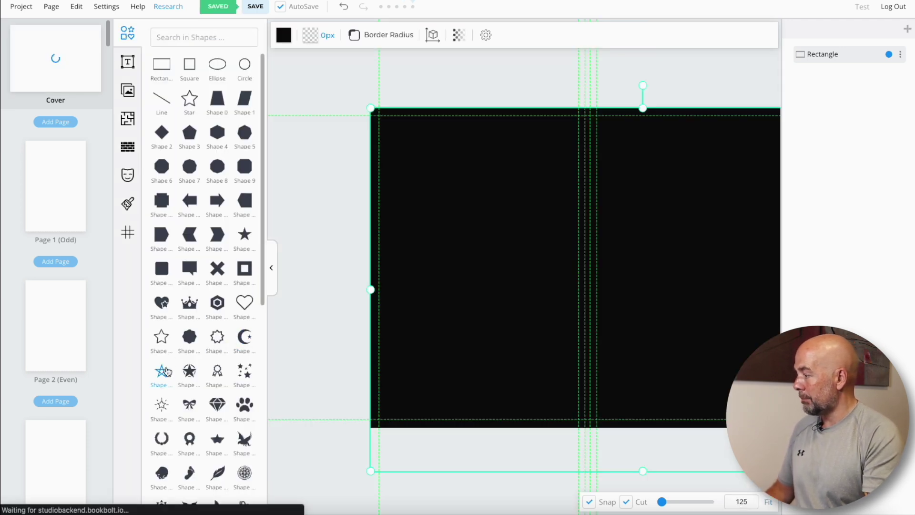
{"action": "left_click", "coordinate": [187, 374]}
{"action": "left_click_drag", "start_coordinate": [615, 286], "coordinate": [735, 285]}
{"action": "left_click", "coordinate": [271, 268]}
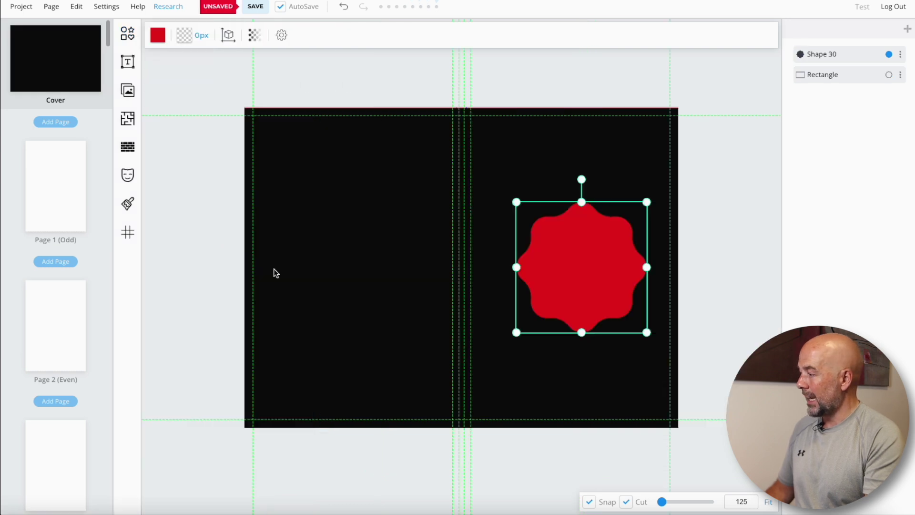
{"action": "left_click_drag", "start_coordinate": [573, 272], "coordinate": [567, 262]}
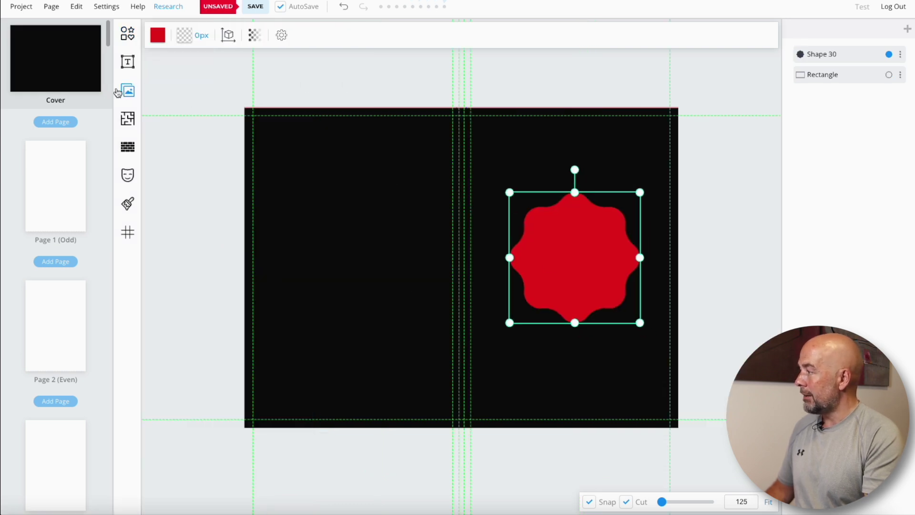
- Open Book Bolt Studio's image library
{"action": "left_click", "coordinate": [127, 91]}
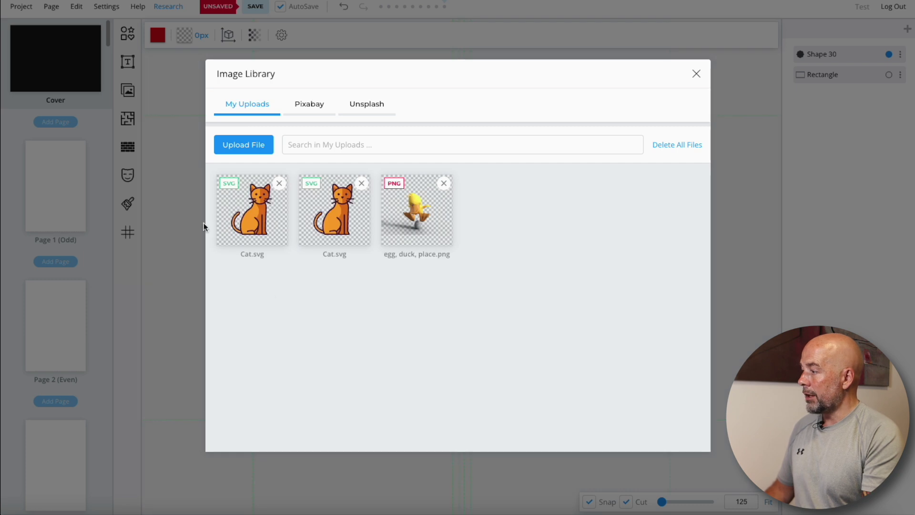
- Look through the Pixabay and Unsplash images, then insert the uploaded Cat.svg illustration
{"action": "left_click", "coordinate": [305, 108]}
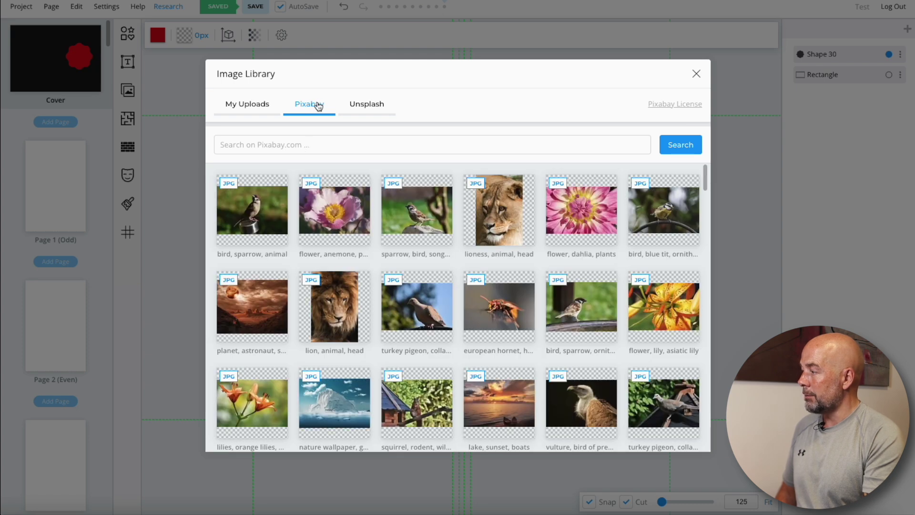
{"action": "left_click", "coordinate": [371, 109]}
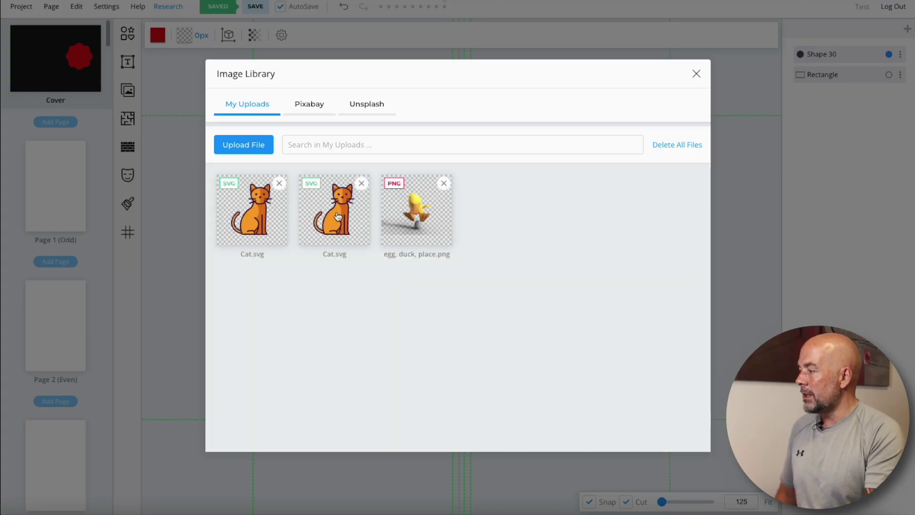
{"action": "left_click", "coordinate": [340, 211]}
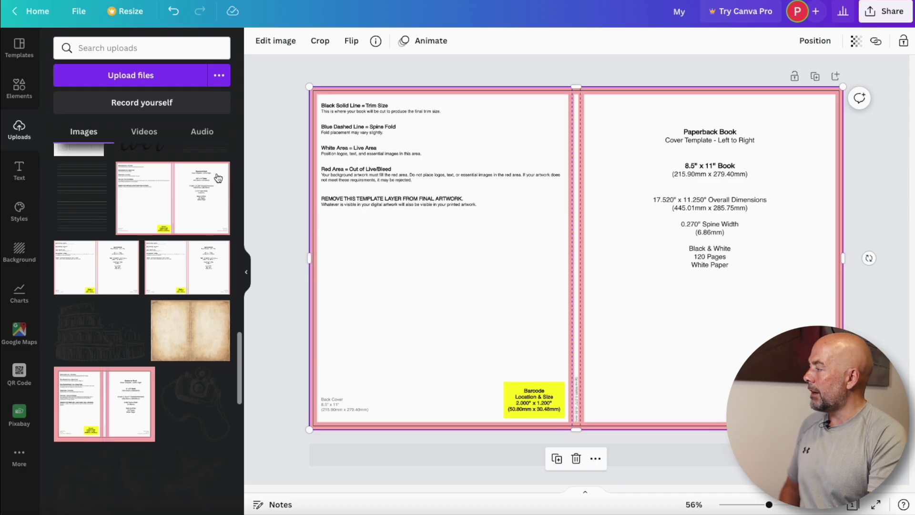
- Set the Canva design's background to the crumpled-paper texture
{"action": "left_click", "coordinate": [20, 89]}
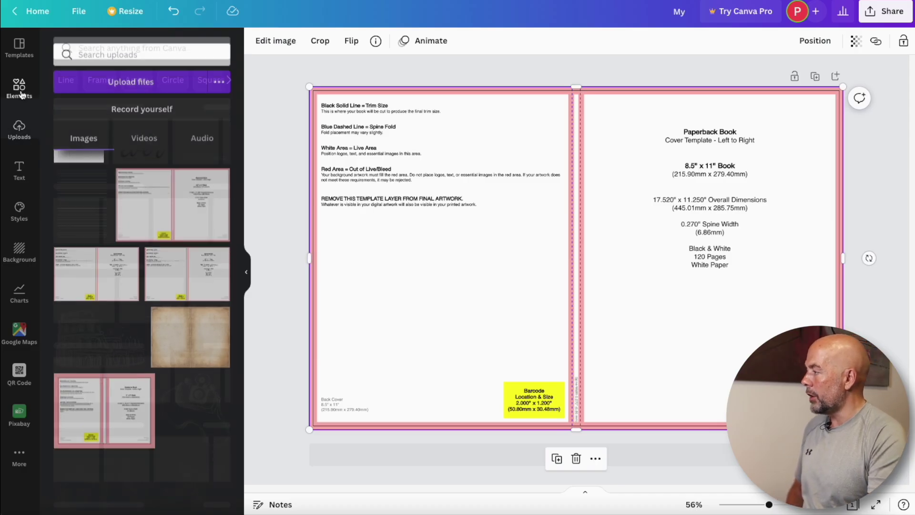
{"action": "left_click", "coordinate": [20, 254]}
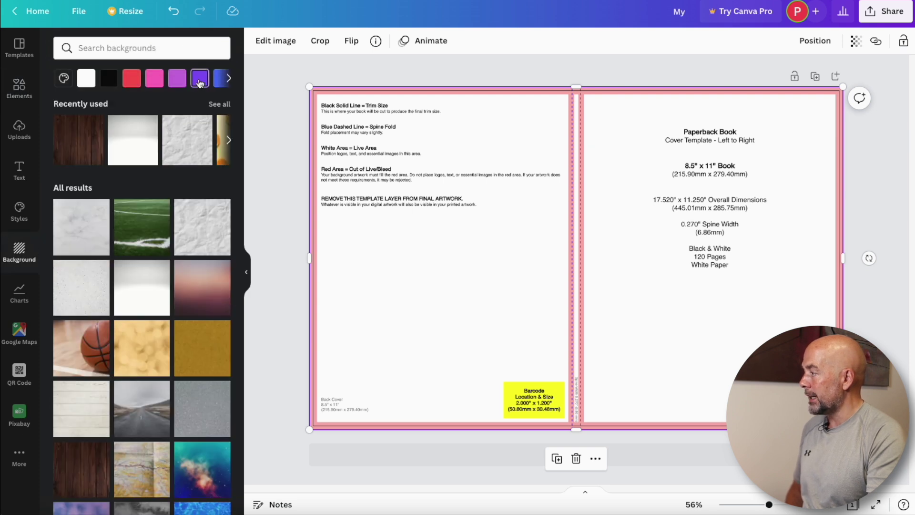
{"action": "left_click", "coordinate": [194, 142]}
- Delete the KDP template overlay and open all Graphics to add the tiki mask
{"action": "left_click", "coordinate": [560, 260]}
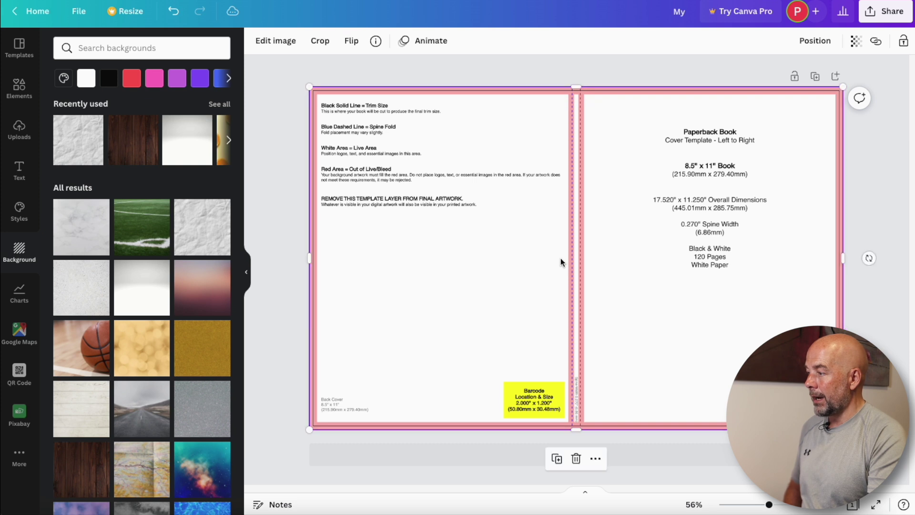
{"action": "key", "text": "Delete"}
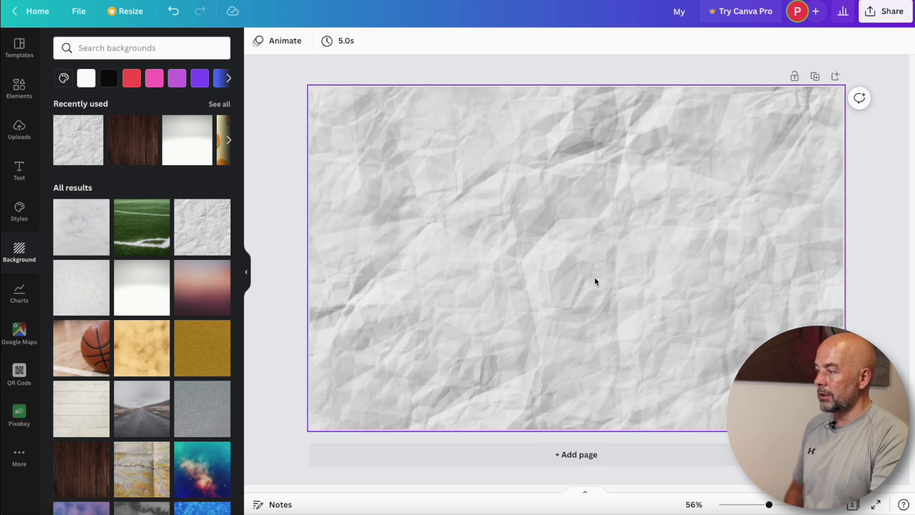
{"action": "left_click", "coordinate": [595, 281]}
{"action": "left_click", "coordinate": [19, 93]}
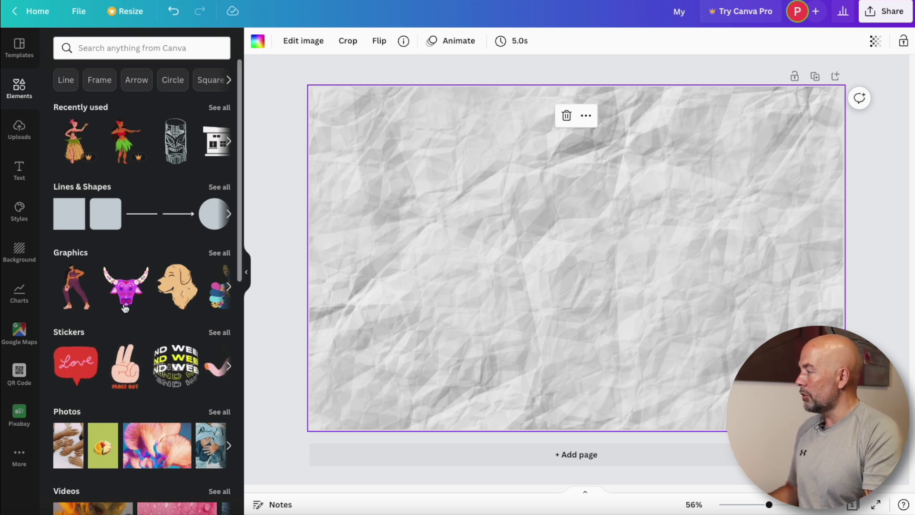
{"action": "scroll", "coordinate": [87, 300], "scroll_direction": "down", "scroll_amount": 8}
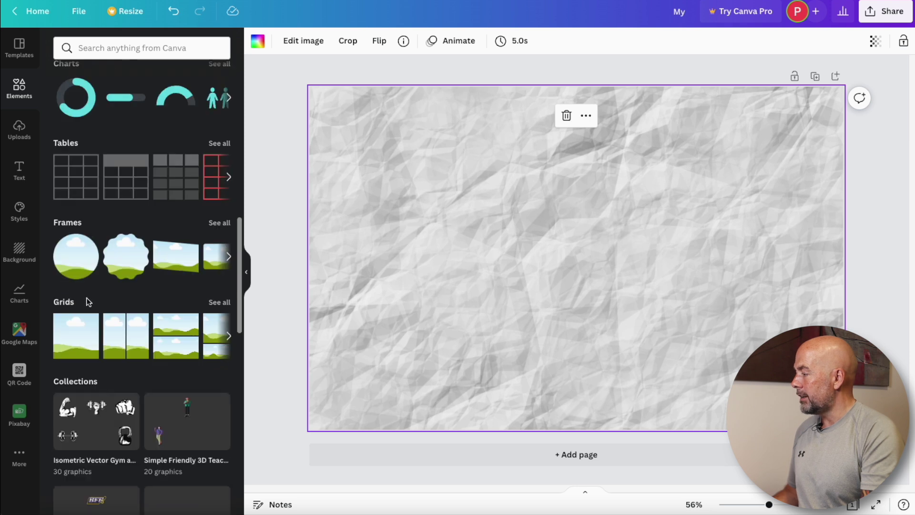
{"action": "scroll", "coordinate": [86, 298], "scroll_direction": "up", "scroll_amount": 3}
{"action": "scroll", "coordinate": [87, 298], "scroll_direction": "up", "scroll_amount": 3}
{"action": "scroll", "coordinate": [87, 297], "scroll_direction": "up", "scroll_amount": 3}
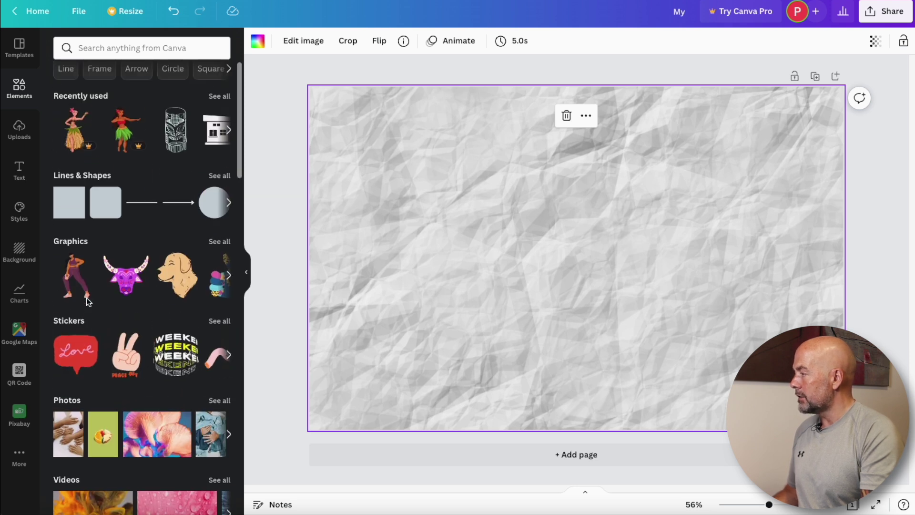
{"action": "left_click", "coordinate": [219, 241]}
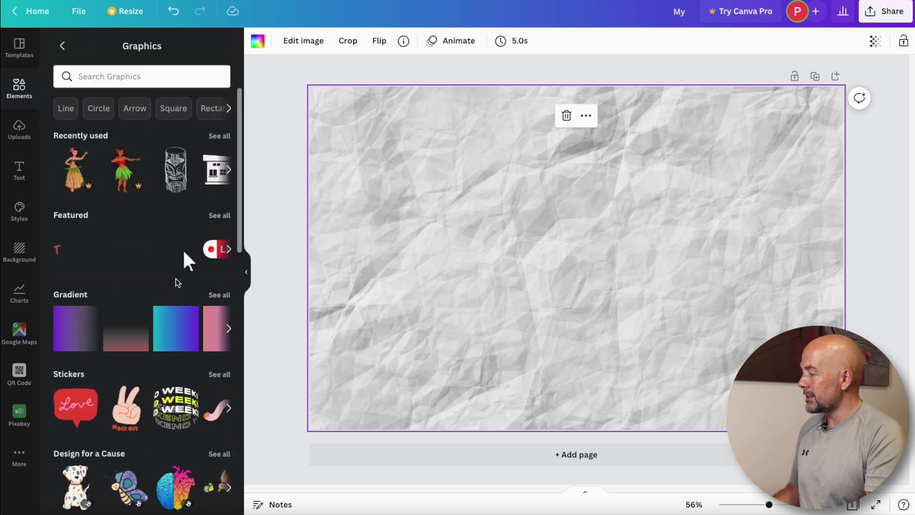
{"action": "scroll", "coordinate": [174, 243], "scroll_direction": "down", "scroll_amount": 5}
{"action": "scroll", "coordinate": [172, 289], "scroll_direction": "down", "scroll_amount": 3}
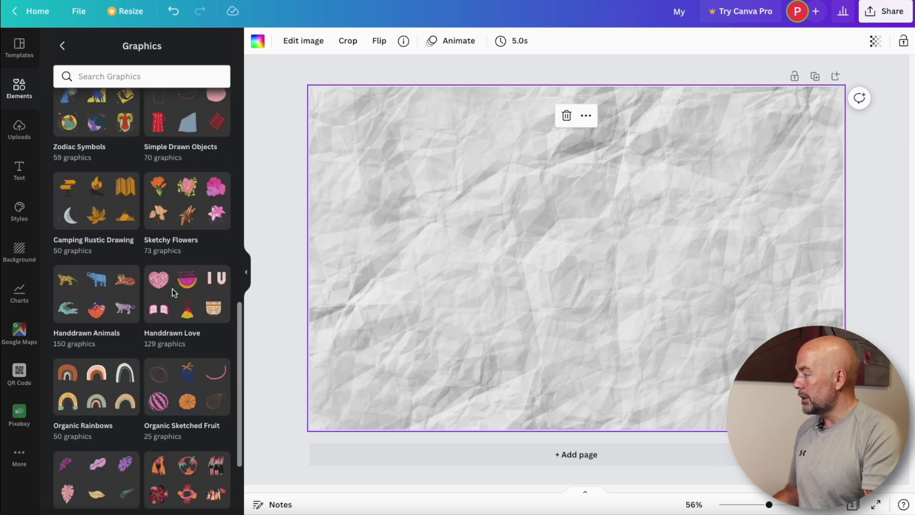
{"action": "scroll", "coordinate": [172, 290], "scroll_direction": "down", "scroll_amount": 1}
{"action": "scroll", "coordinate": [196, 288], "scroll_direction": "down", "scroll_amount": 4}
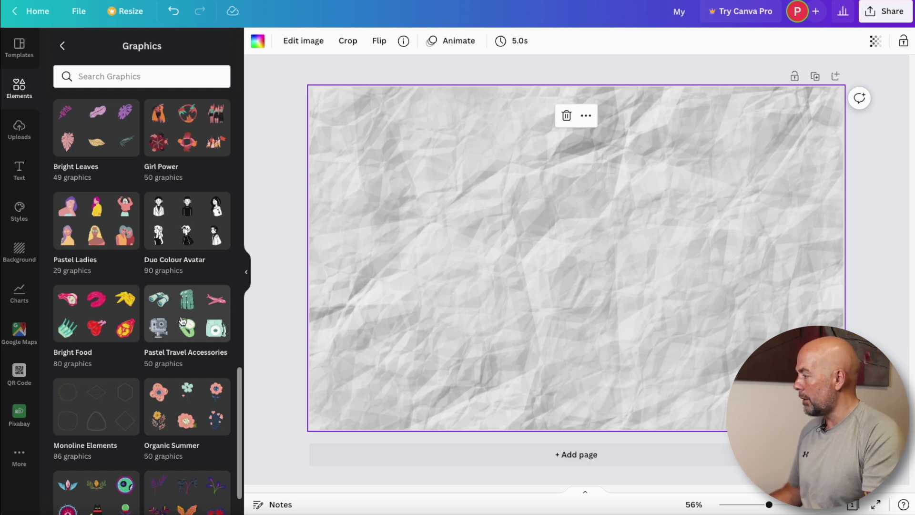
{"action": "scroll", "coordinate": [183, 324], "scroll_direction": "up", "scroll_amount": 2}
{"action": "scroll", "coordinate": [181, 321], "scroll_direction": "up", "scroll_amount": 5}
{"action": "scroll", "coordinate": [180, 317], "scroll_direction": "up", "scroll_amount": 5}
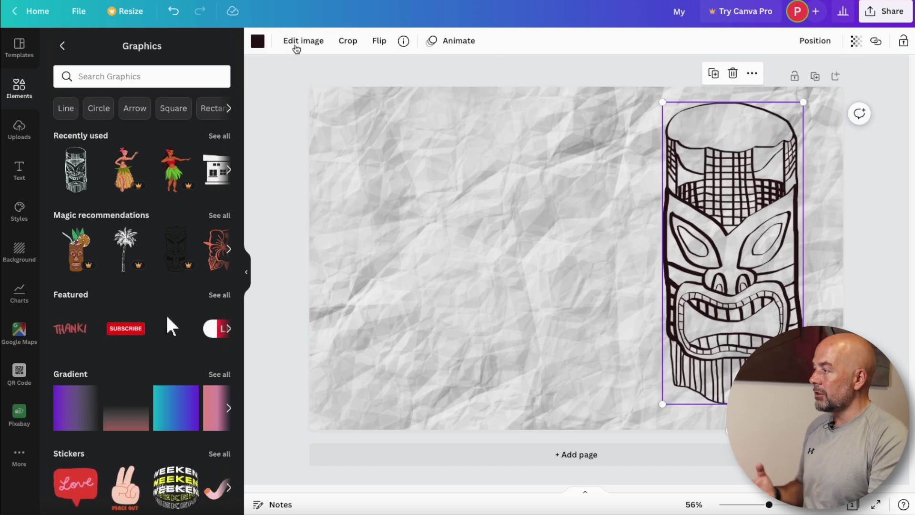
- Look over the tiki graphic's Edit image effects, then switch to the Uploads panel
{"action": "left_click", "coordinate": [303, 41]}
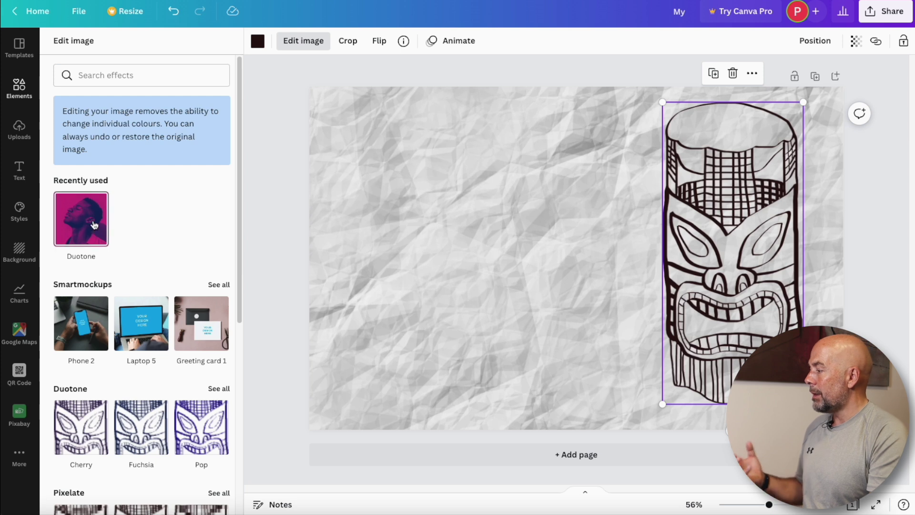
{"action": "scroll", "coordinate": [150, 215], "scroll_direction": "down", "scroll_amount": 3}
{"action": "scroll", "coordinate": [143, 229], "scroll_direction": "down", "scroll_amount": 1}
{"action": "scroll", "coordinate": [140, 234], "scroll_direction": "down", "scroll_amount": 1}
{"action": "scroll", "coordinate": [140, 234], "scroll_direction": "up", "scroll_amount": 5}
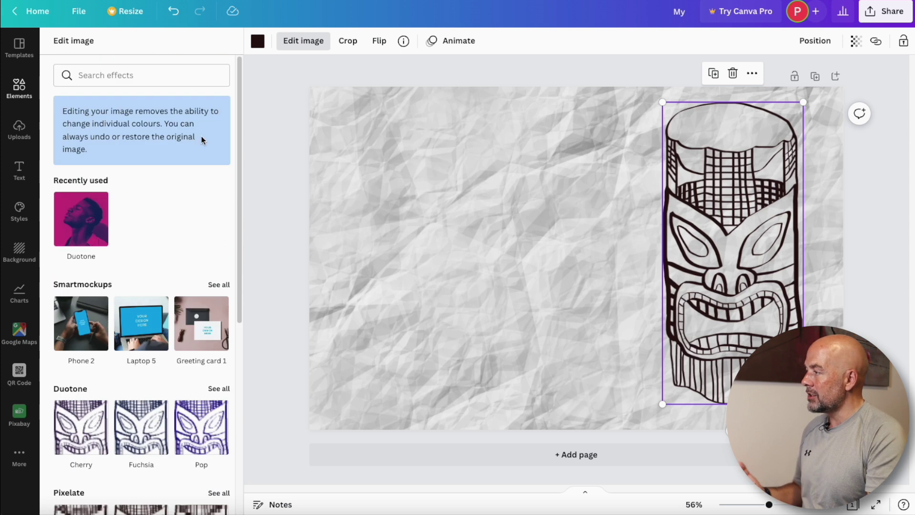
{"action": "left_click", "coordinate": [20, 135]}
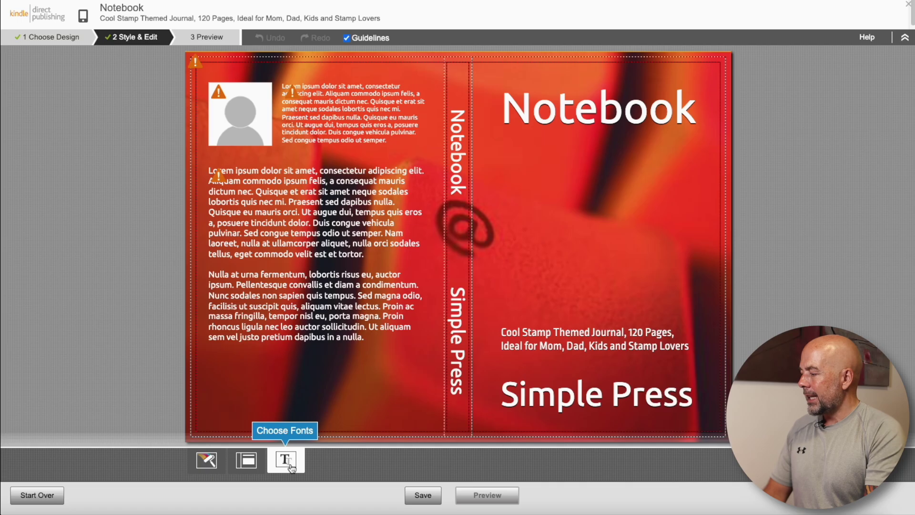
- Page through the font sets and apply Libre Baskerville to the cover's title text
{"action": "left_click", "coordinate": [286, 459]}
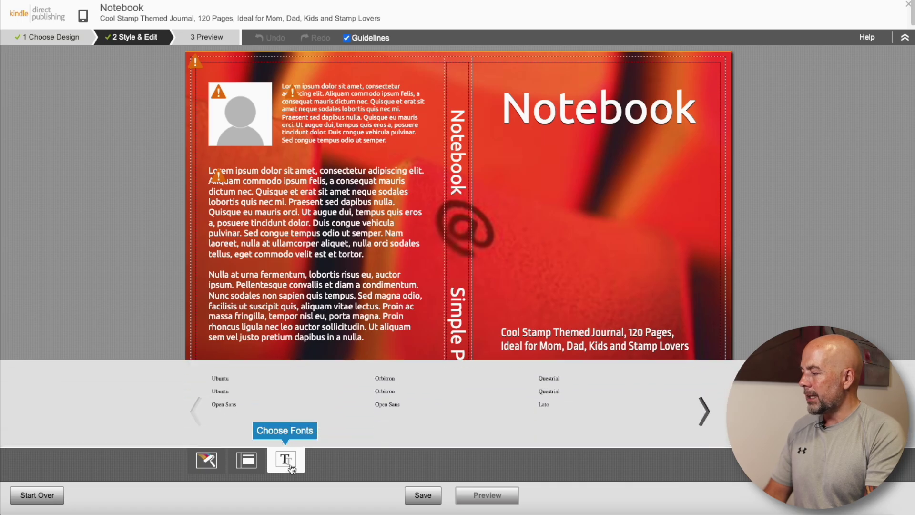
{"action": "left_click", "coordinate": [704, 409]}
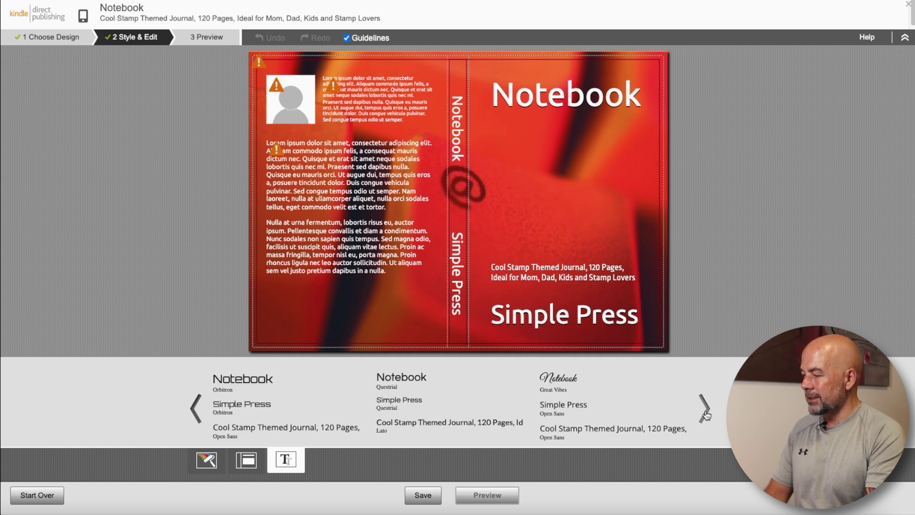
{"action": "left_click", "coordinate": [705, 409]}
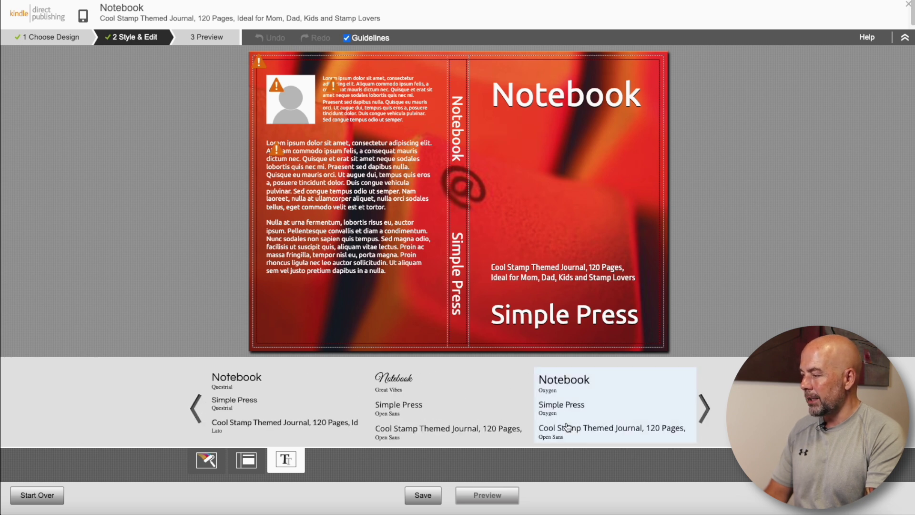
{"action": "left_click", "coordinate": [704, 409]}
{"action": "left_click", "coordinate": [704, 409]}
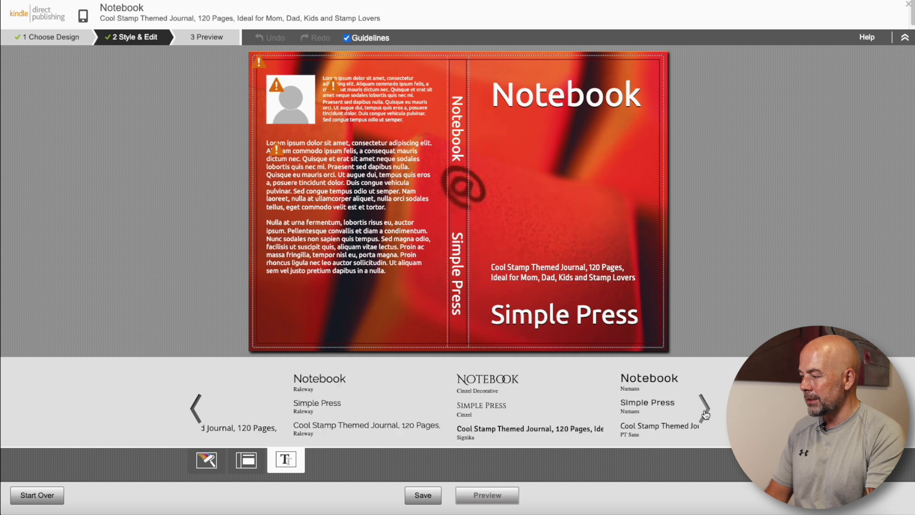
{"action": "left_click", "coordinate": [705, 410]}
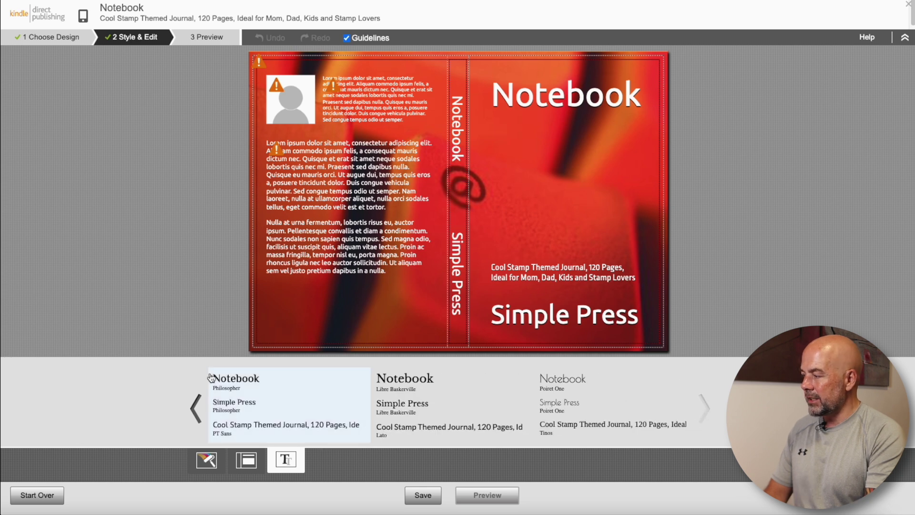
{"action": "left_click", "coordinate": [397, 390]}
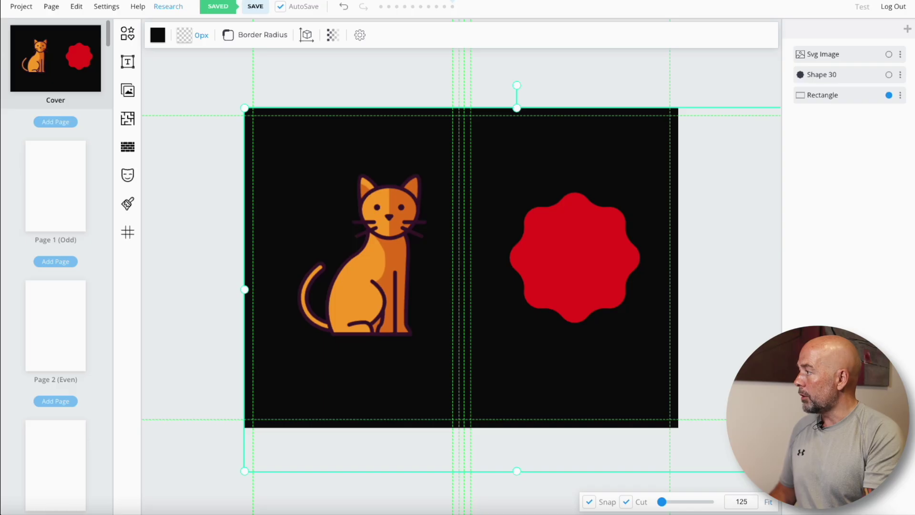
- Place a Heading text box above the red shape at upper right, then view My Fonts
{"action": "left_click", "coordinate": [129, 62]}
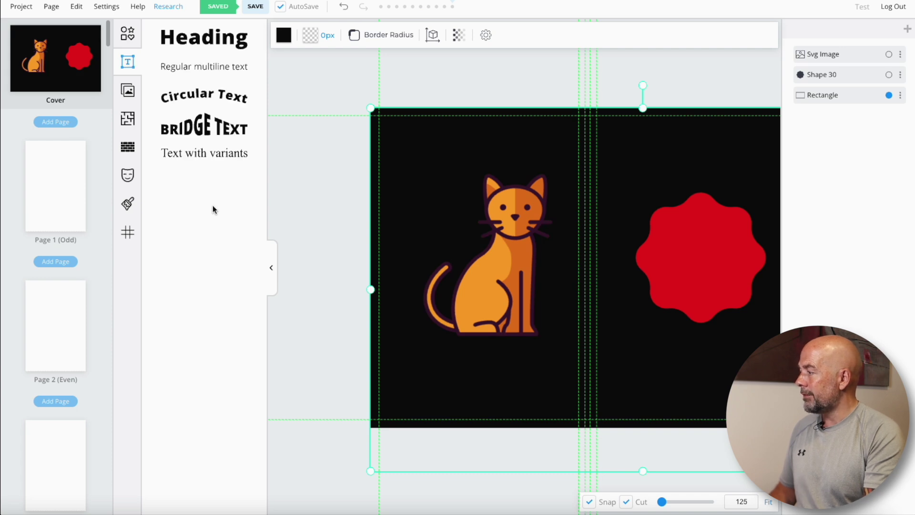
{"action": "left_click", "coordinate": [204, 38]}
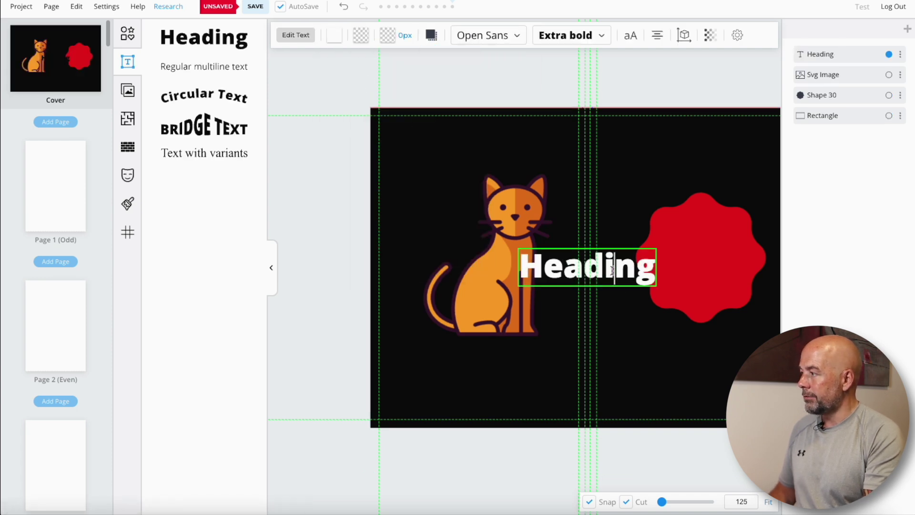
{"action": "left_click_drag", "start_coordinate": [618, 289], "coordinate": [727, 176]}
{"action": "left_click", "coordinate": [516, 35]}
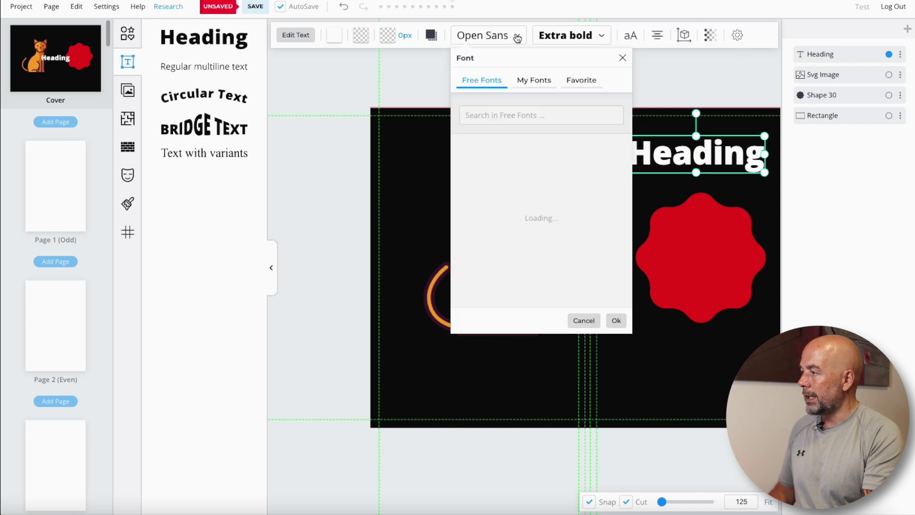
{"action": "scroll", "coordinate": [555, 195], "scroll_direction": "down", "scroll_amount": 1}
{"action": "scroll", "coordinate": [555, 196], "scroll_direction": "down", "scroll_amount": 2}
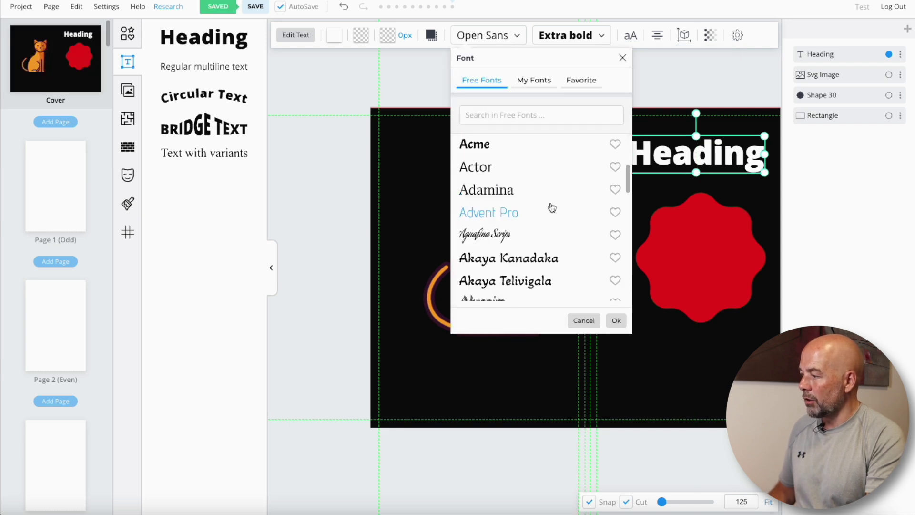
{"action": "scroll", "coordinate": [550, 206], "scroll_direction": "down", "scroll_amount": 2}
{"action": "scroll", "coordinate": [550, 206], "scroll_direction": "down", "scroll_amount": 2}
{"action": "scroll", "coordinate": [551, 209], "scroll_direction": "down", "scroll_amount": 2}
{"action": "scroll", "coordinate": [551, 210], "scroll_direction": "down", "scroll_amount": 2}
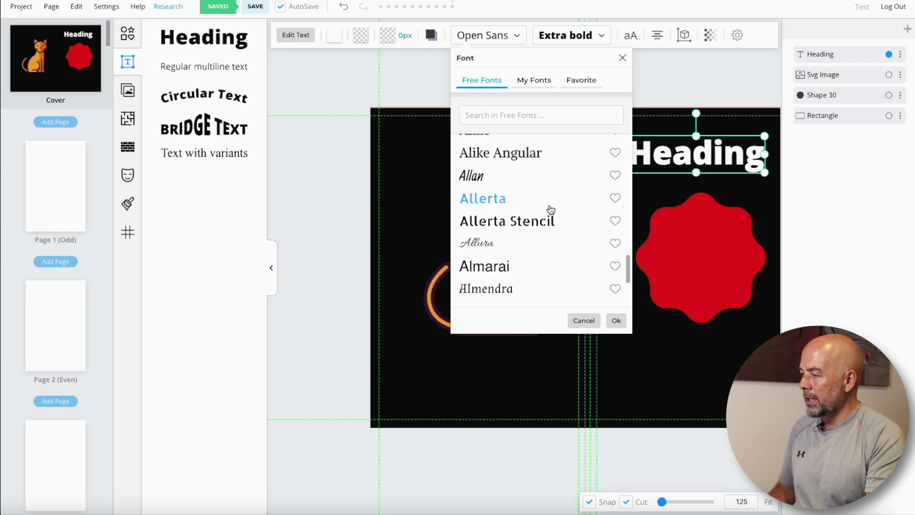
{"action": "scroll", "coordinate": [551, 209], "scroll_direction": "down", "scroll_amount": 2}
{"action": "scroll", "coordinate": [551, 210], "scroll_direction": "up", "scroll_amount": 5}
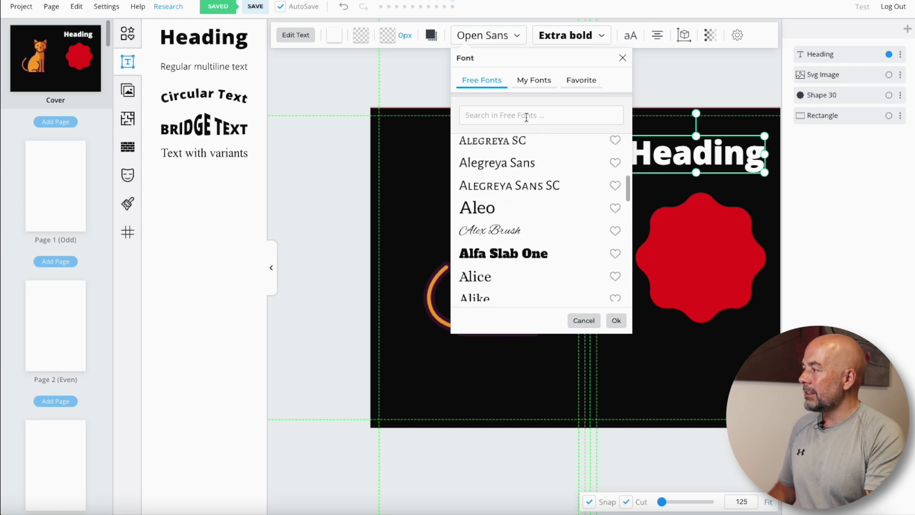
{"action": "left_click", "coordinate": [534, 80]}
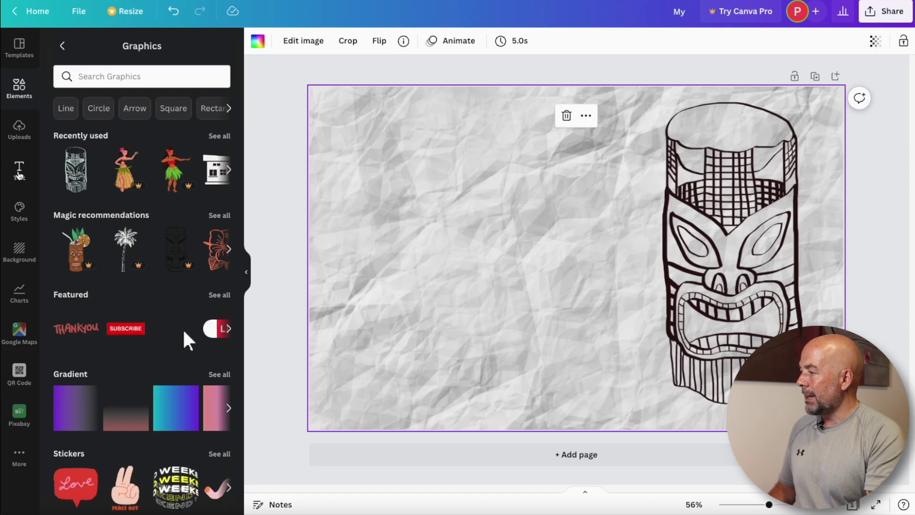
- Add a heading text box to the Canva page and show its full font list
{"action": "left_click", "coordinate": [20, 172]}
{"action": "left_click", "coordinate": [120, 103]}
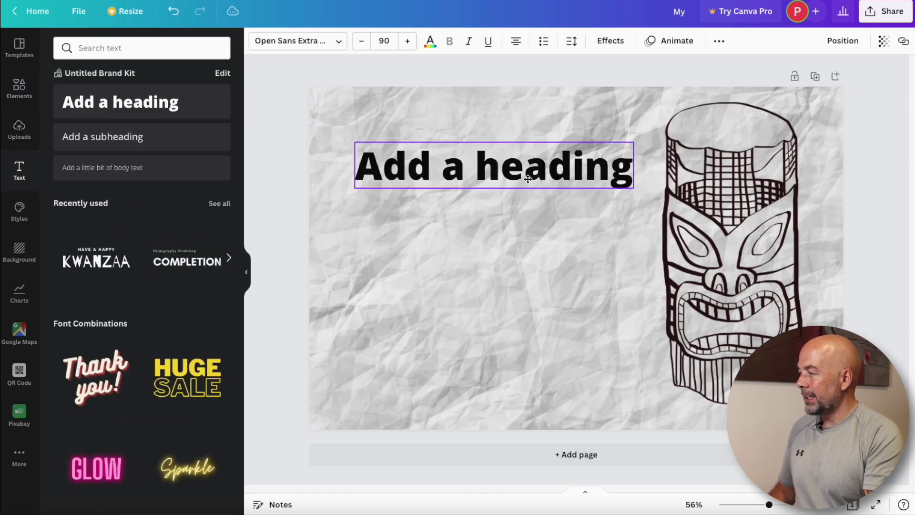
{"action": "scroll", "coordinate": [193, 305], "scroll_direction": "down", "scroll_amount": 1}
{"action": "scroll", "coordinate": [194, 304], "scroll_direction": "down", "scroll_amount": 2}
{"action": "scroll", "coordinate": [193, 305], "scroll_direction": "down", "scroll_amount": 3}
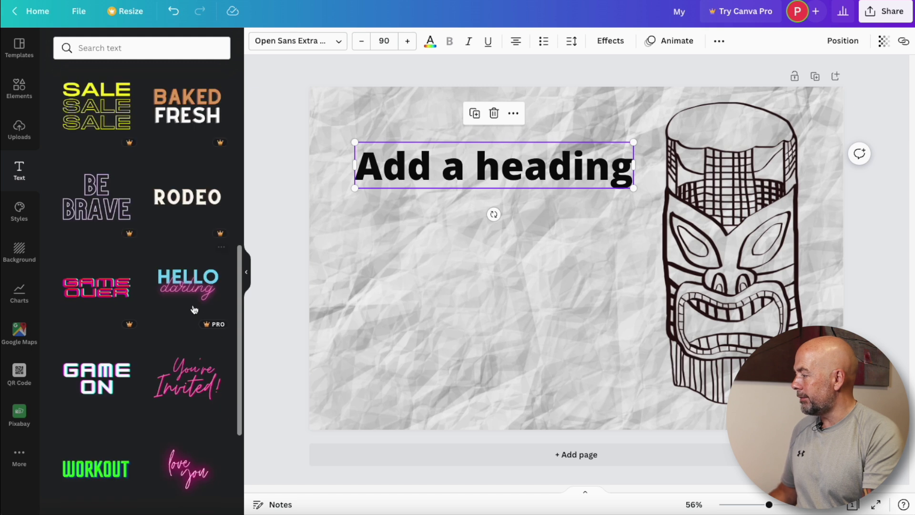
{"action": "scroll", "coordinate": [193, 307], "scroll_direction": "down", "scroll_amount": 4}
{"action": "scroll", "coordinate": [194, 309], "scroll_direction": "down", "scroll_amount": 1}
{"action": "scroll", "coordinate": [194, 309], "scroll_direction": "down", "scroll_amount": 4}
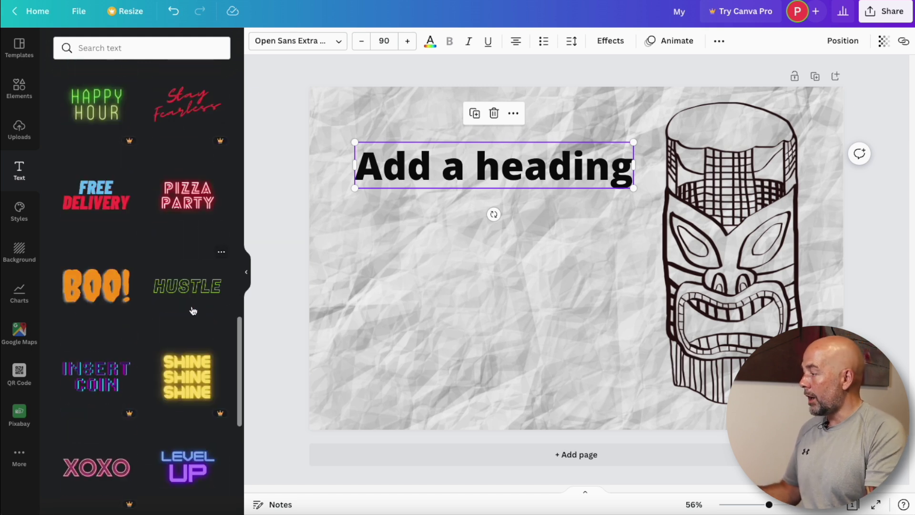
{"action": "scroll", "coordinate": [193, 312], "scroll_direction": "down", "scroll_amount": 2}
{"action": "scroll", "coordinate": [191, 311], "scroll_direction": "down", "scroll_amount": 2}
{"action": "scroll", "coordinate": [192, 312], "scroll_direction": "down", "scroll_amount": 1}
{"action": "scroll", "coordinate": [191, 312], "scroll_direction": "down", "scroll_amount": 2}
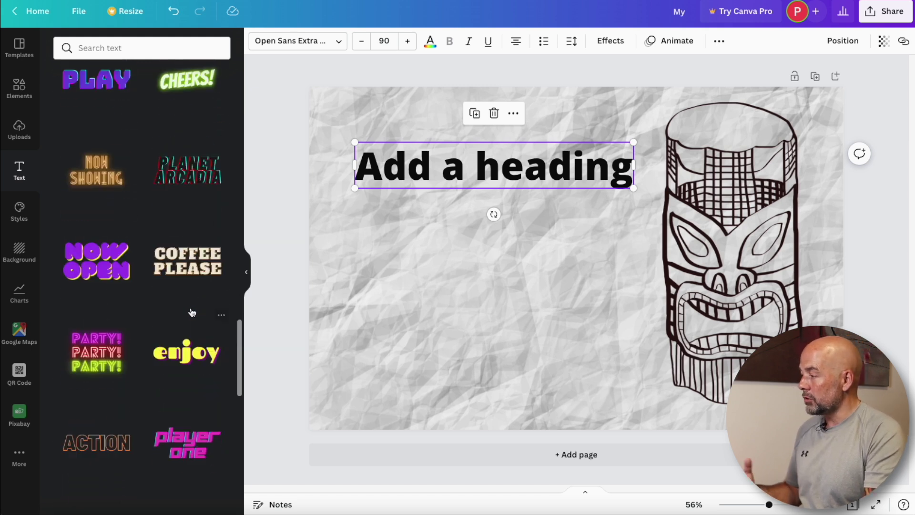
{"action": "scroll", "coordinate": [190, 312], "scroll_direction": "down", "scroll_amount": 2}
{"action": "scroll", "coordinate": [192, 313], "scroll_direction": "down", "scroll_amount": 2}
{"action": "scroll", "coordinate": [190, 314], "scroll_direction": "down", "scroll_amount": 3}
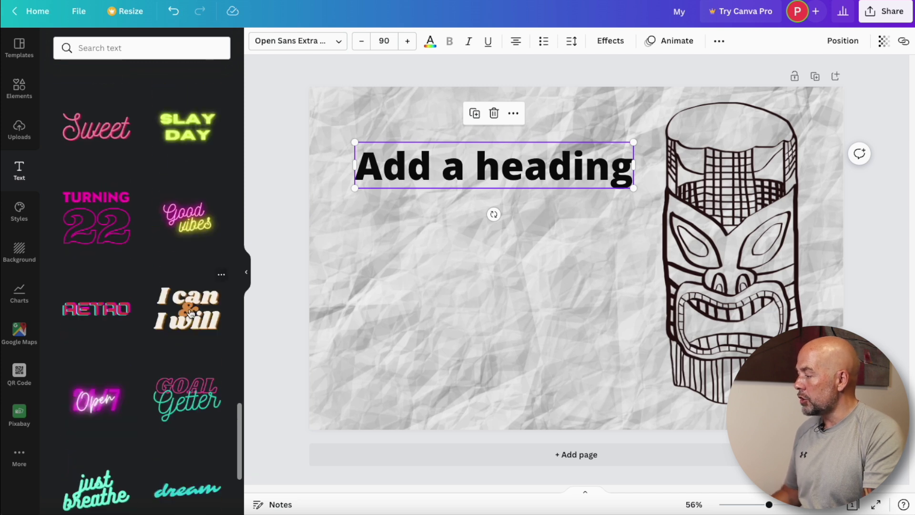
{"action": "scroll", "coordinate": [190, 315], "scroll_direction": "down", "scroll_amount": 3}
{"action": "scroll", "coordinate": [190, 316], "scroll_direction": "down", "scroll_amount": 3}
{"action": "scroll", "coordinate": [190, 315], "scroll_direction": "down", "scroll_amount": 3}
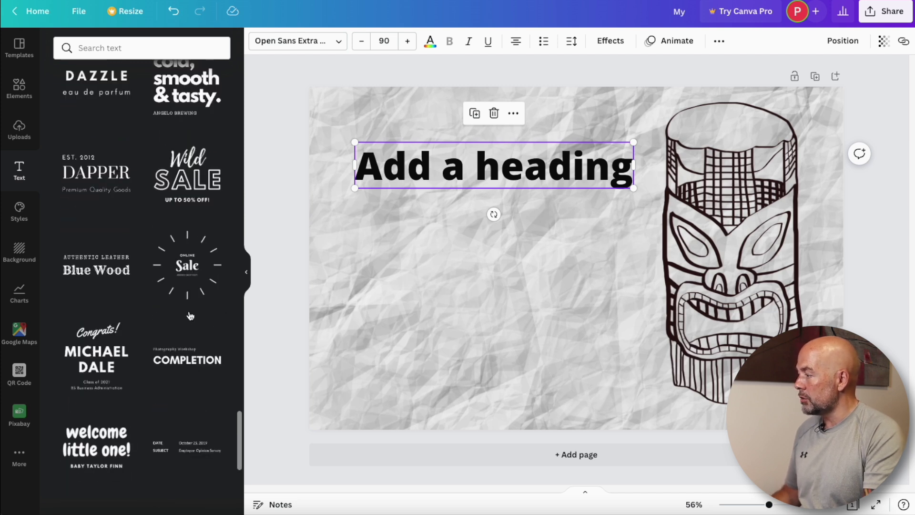
{"action": "left_click", "coordinate": [339, 43]}
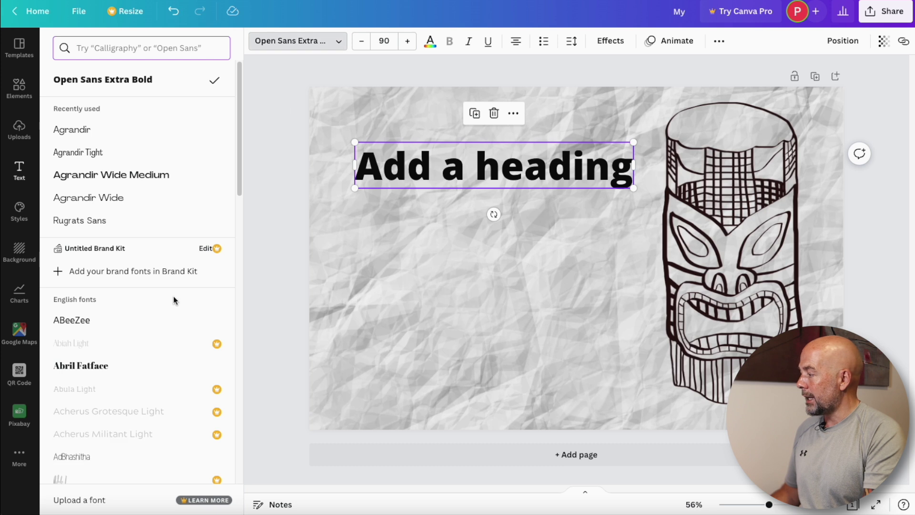
{"action": "scroll", "coordinate": [174, 298], "scroll_direction": "down", "scroll_amount": 3}
{"action": "scroll", "coordinate": [172, 305], "scroll_direction": "down", "scroll_amount": 3}
{"action": "scroll", "coordinate": [172, 306], "scroll_direction": "down", "scroll_amount": 3}
{"action": "scroll", "coordinate": [172, 305], "scroll_direction": "down", "scroll_amount": 3}
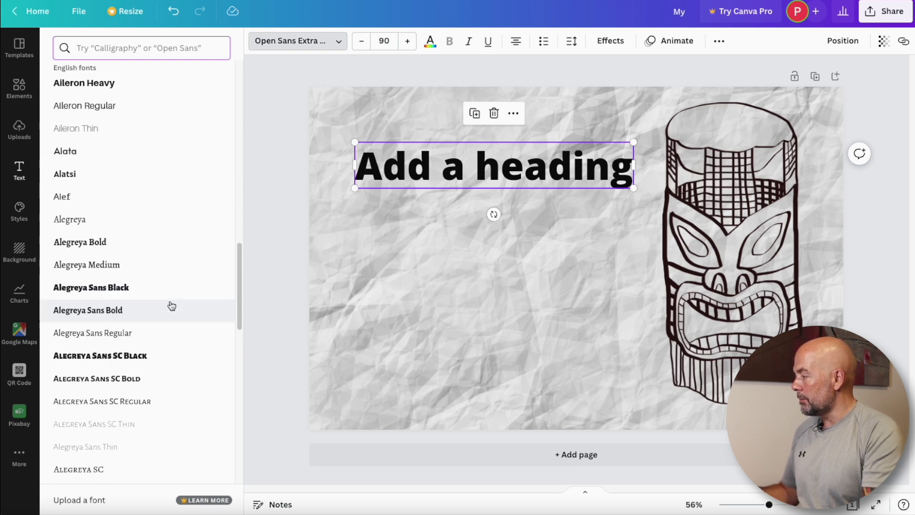
{"action": "scroll", "coordinate": [171, 306], "scroll_direction": "down", "scroll_amount": 2}
{"action": "scroll", "coordinate": [171, 306], "scroll_direction": "down", "scroll_amount": 3}
{"action": "scroll", "coordinate": [172, 306], "scroll_direction": "down", "scroll_amount": 3}
{"action": "scroll", "coordinate": [171, 306], "scroll_direction": "down", "scroll_amount": 3}
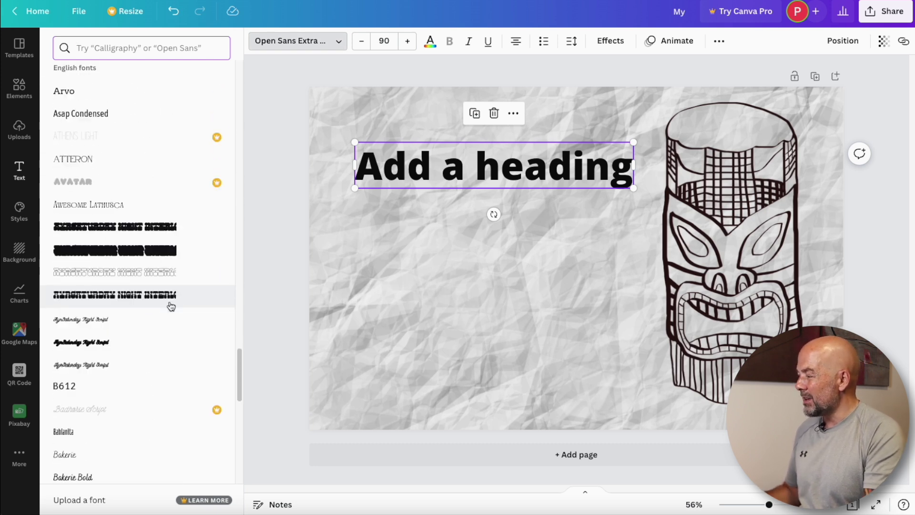
{"action": "scroll", "coordinate": [170, 306], "scroll_direction": "down", "scroll_amount": 3}
{"action": "scroll", "coordinate": [170, 308], "scroll_direction": "down", "scroll_amount": 3}
{"action": "scroll", "coordinate": [169, 308], "scroll_direction": "down", "scroll_amount": 3}
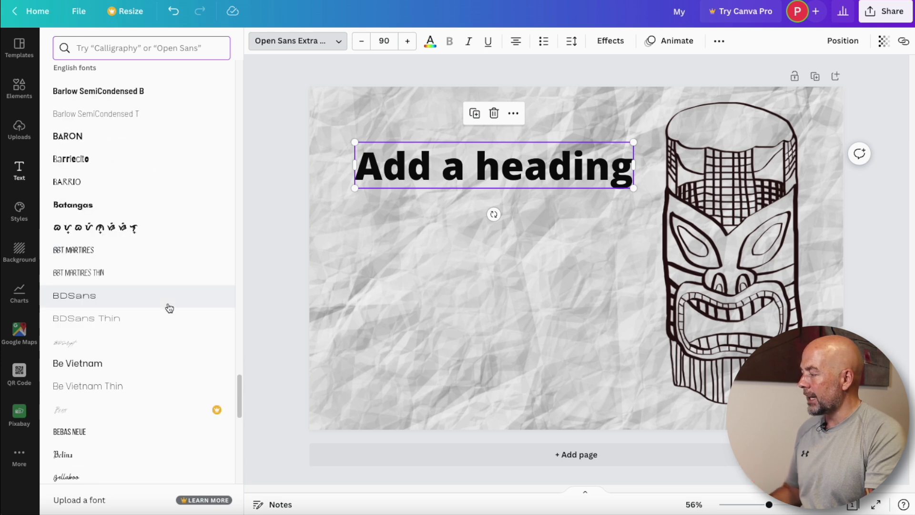
{"action": "scroll", "coordinate": [169, 309], "scroll_direction": "down", "scroll_amount": 3}
{"action": "scroll", "coordinate": [169, 309], "scroll_direction": "down", "scroll_amount": 3}
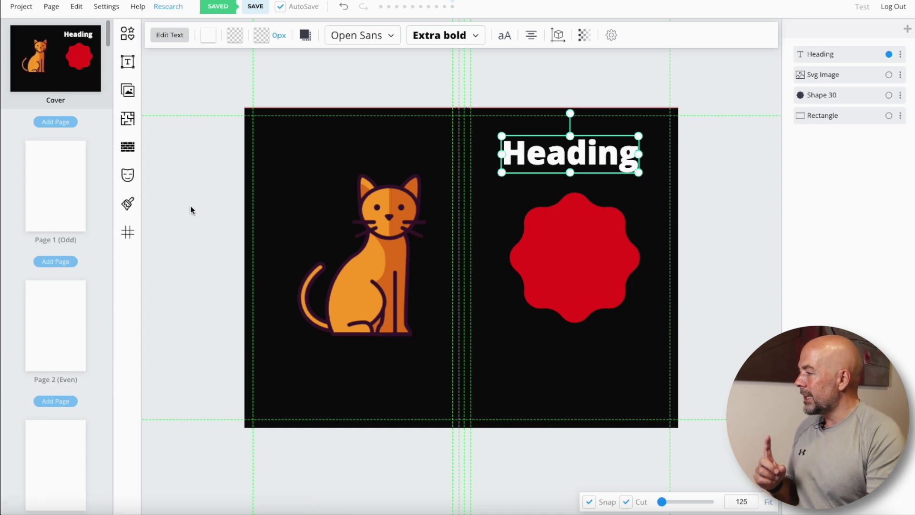
- Shift the red Shape 30 badge left until it overlaps the cat's right edge
{"action": "left_click_drag", "start_coordinate": [561, 258], "coordinate": [499, 280]}
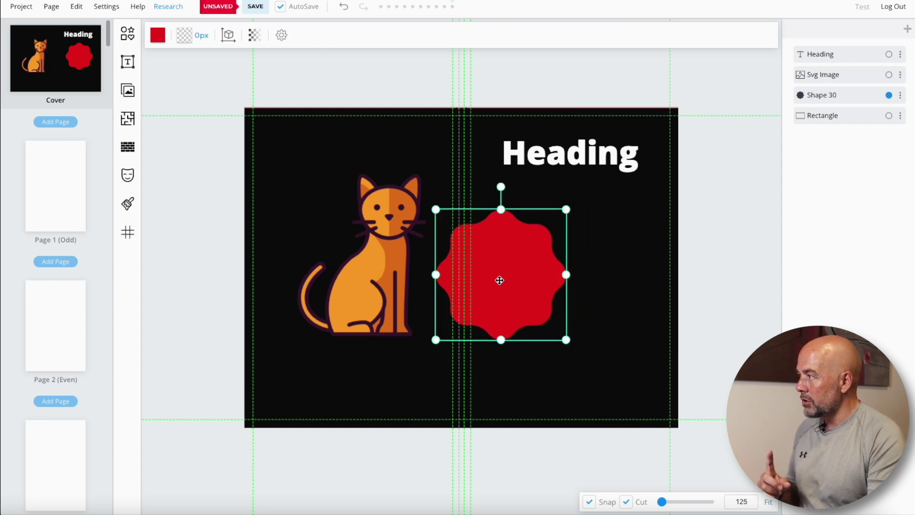
{"action": "left_click_drag", "start_coordinate": [500, 280], "coordinate": [484, 273]}
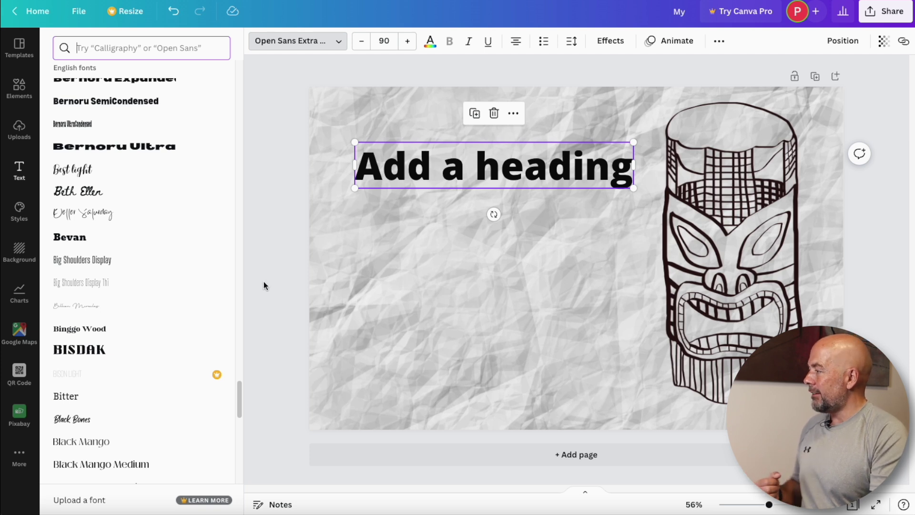
{"action": "left_click", "coordinate": [20, 130]}
{"action": "left_click", "coordinate": [19, 166]}
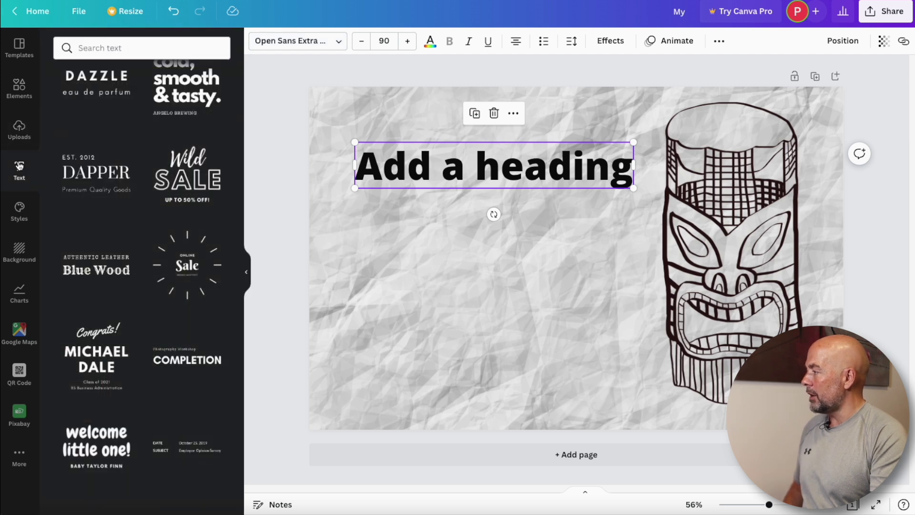
{"action": "left_click", "coordinate": [23, 97]}
{"action": "left_click", "coordinate": [19, 250]}
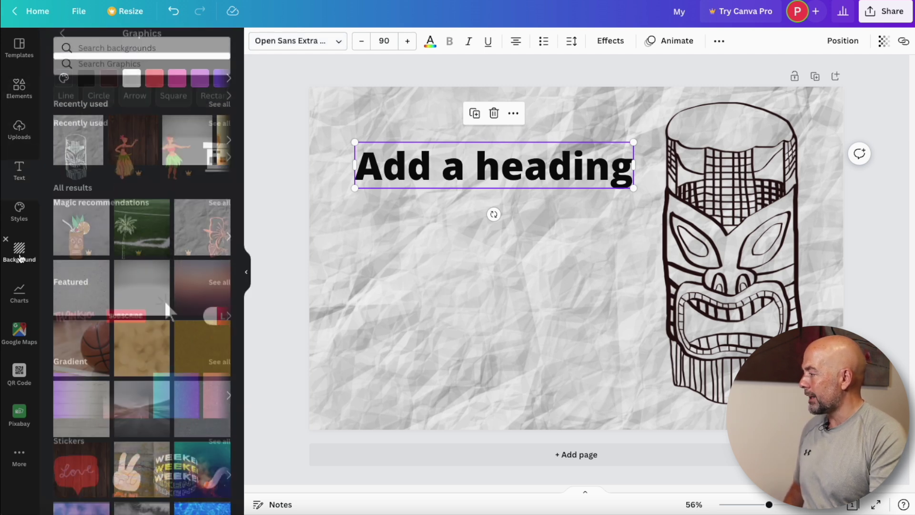
{"action": "left_click", "coordinate": [339, 45]}
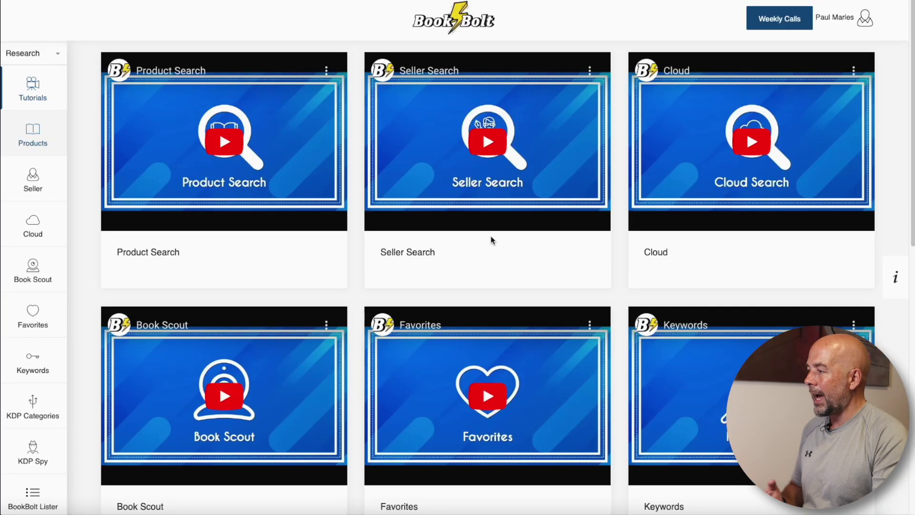
{"action": "scroll", "coordinate": [497, 265], "scroll_direction": "down", "scroll_amount": 1}
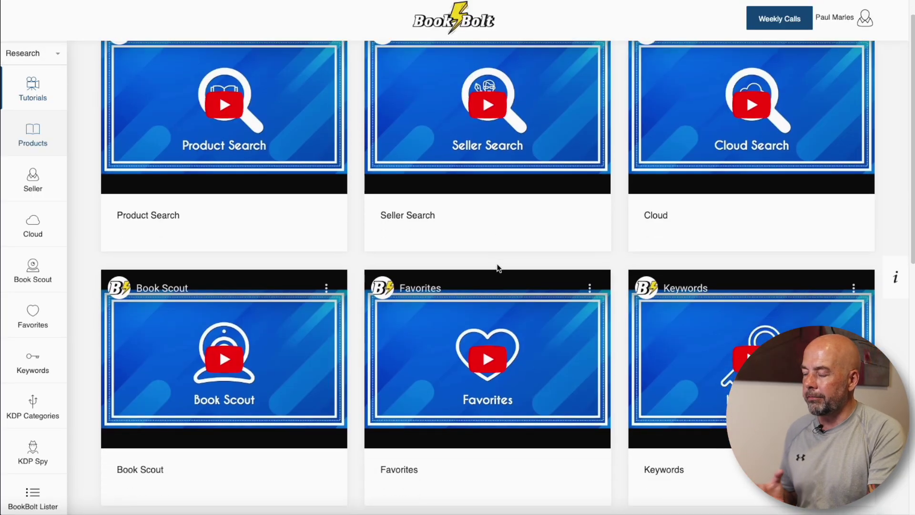
{"action": "scroll", "coordinate": [498, 268], "scroll_direction": "down", "scroll_amount": 3}
{"action": "scroll", "coordinate": [498, 268], "scroll_direction": "up", "scroll_amount": 4}
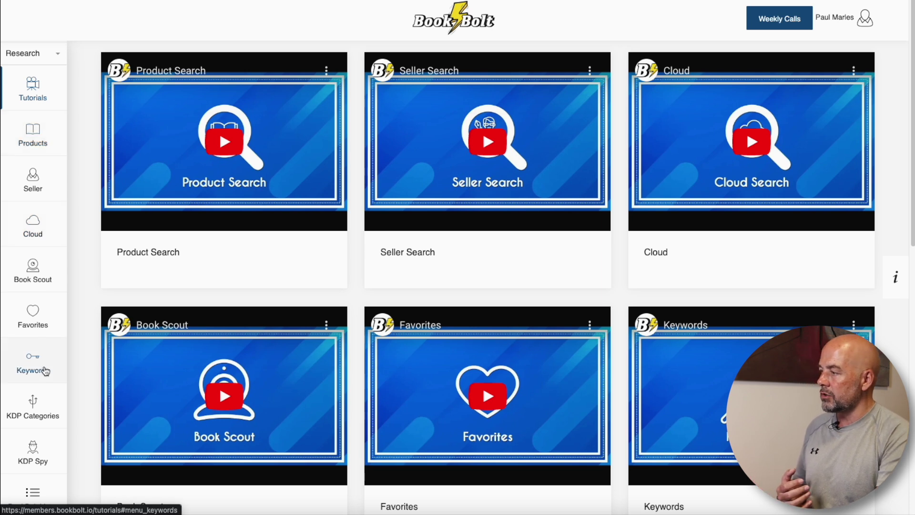
- Run a Book Bolt Keywords search for 'adult coloring book'
{"action": "left_click", "coordinate": [46, 371]}
{"action": "type", "text": "adult coloring"}
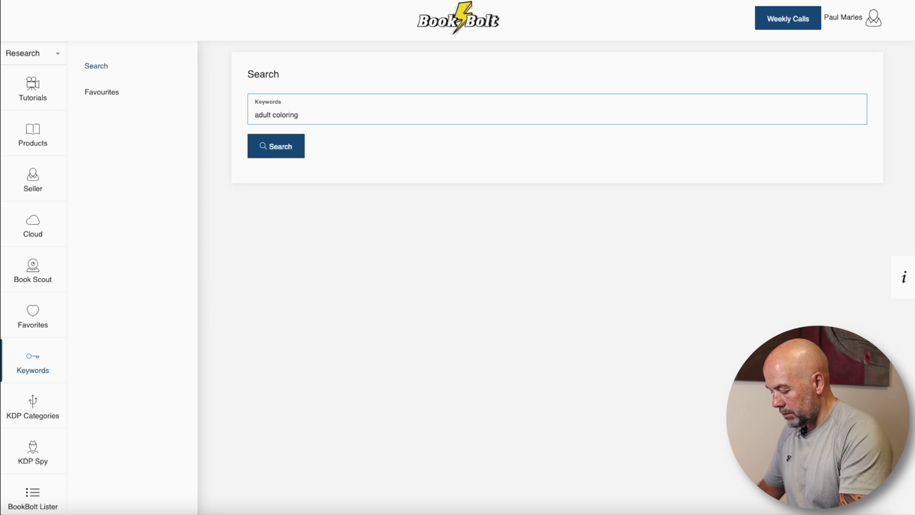
{"action": "key", "text": "Return"}
{"action": "scroll", "coordinate": [321, 198], "scroll_direction": "down", "scroll_amount": 2}
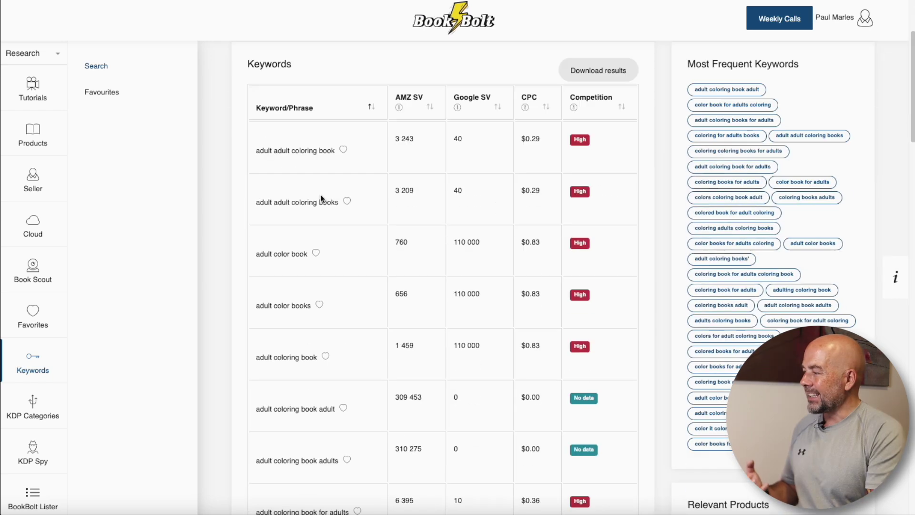
{"action": "scroll", "coordinate": [321, 197], "scroll_direction": "down", "scroll_amount": 1}
{"action": "scroll", "coordinate": [320, 199], "scroll_direction": "up", "scroll_amount": 2}
{"action": "scroll", "coordinate": [321, 199], "scroll_direction": "down", "scroll_amount": 1}
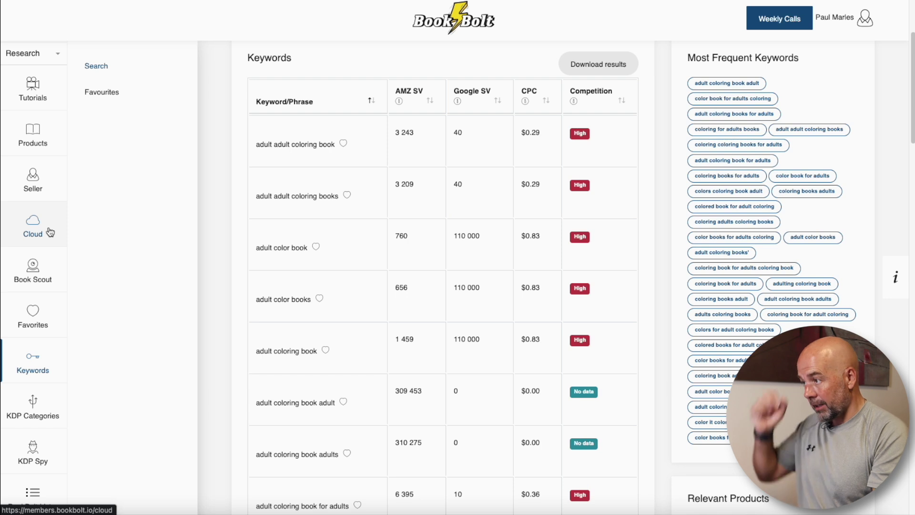
- Search Cloud's top-100 bestsellers in the Notebook category and favourite one notebook
{"action": "left_click", "coordinate": [49, 232]}
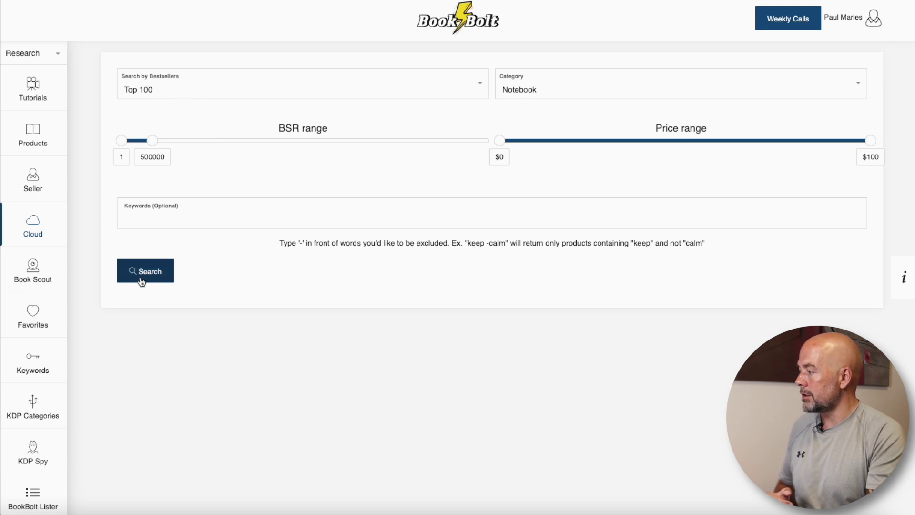
{"action": "left_click", "coordinate": [853, 90]}
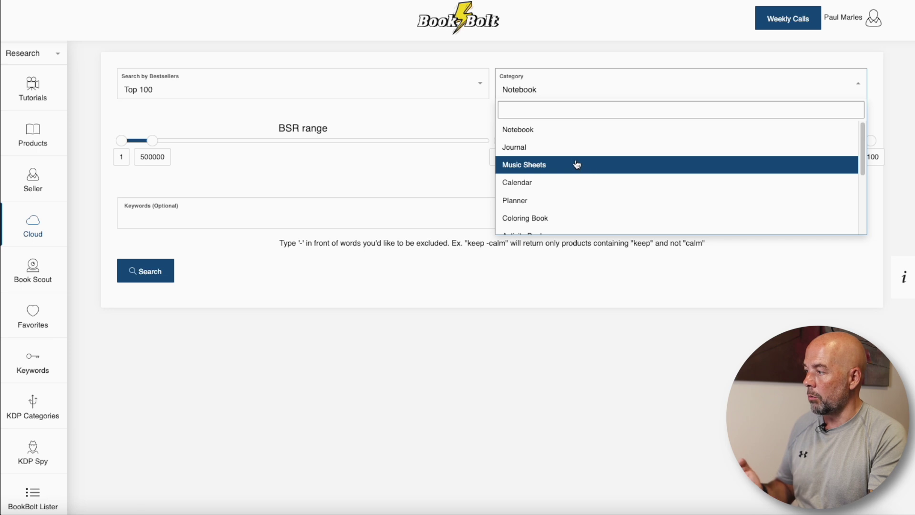
{"action": "scroll", "coordinate": [576, 165], "scroll_direction": "down", "scroll_amount": 1}
{"action": "scroll", "coordinate": [572, 165], "scroll_direction": "down", "scroll_amount": 1}
{"action": "scroll", "coordinate": [571, 165], "scroll_direction": "down", "scroll_amount": 1}
{"action": "scroll", "coordinate": [569, 167], "scroll_direction": "down", "scroll_amount": 1}
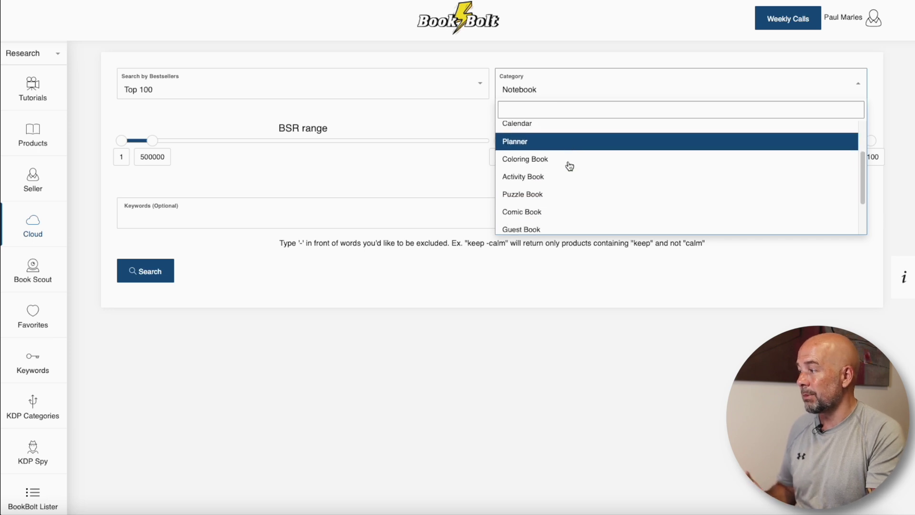
{"action": "scroll", "coordinate": [569, 166], "scroll_direction": "down", "scroll_amount": 1}
{"action": "scroll", "coordinate": [565, 170], "scroll_direction": "down", "scroll_amount": 2}
{"action": "scroll", "coordinate": [566, 172], "scroll_direction": "down", "scroll_amount": 1}
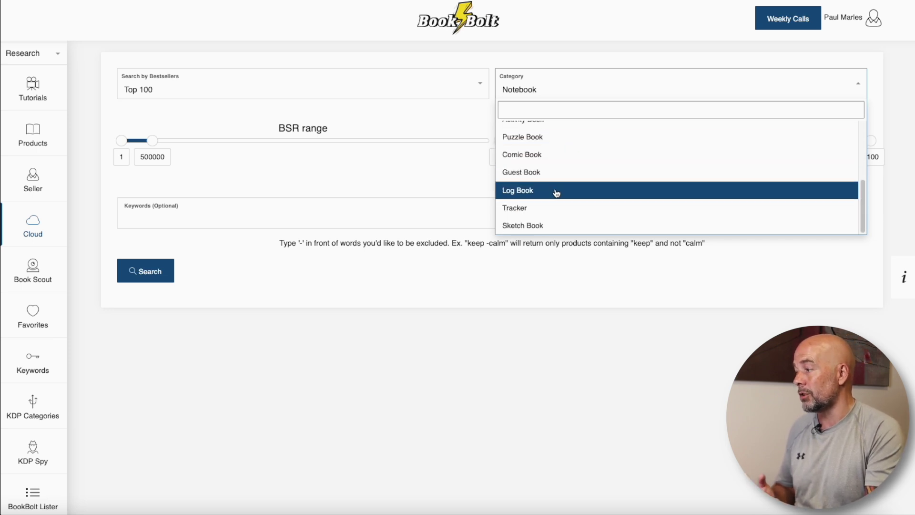
{"action": "left_click", "coordinate": [153, 274]}
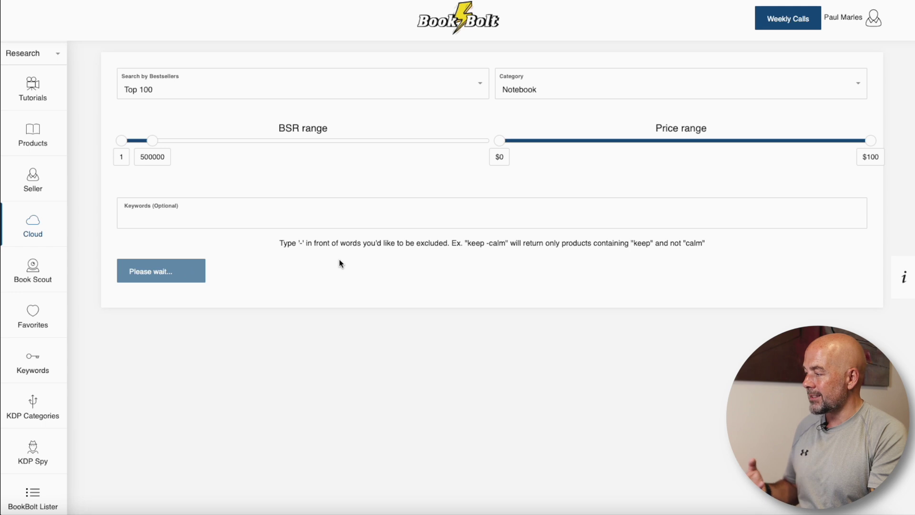
{"action": "scroll", "coordinate": [460, 279], "scroll_direction": "down", "scroll_amount": 5}
{"action": "scroll", "coordinate": [460, 278], "scroll_direction": "down", "scroll_amount": 3}
{"action": "scroll", "coordinate": [460, 279], "scroll_direction": "down", "scroll_amount": 3}
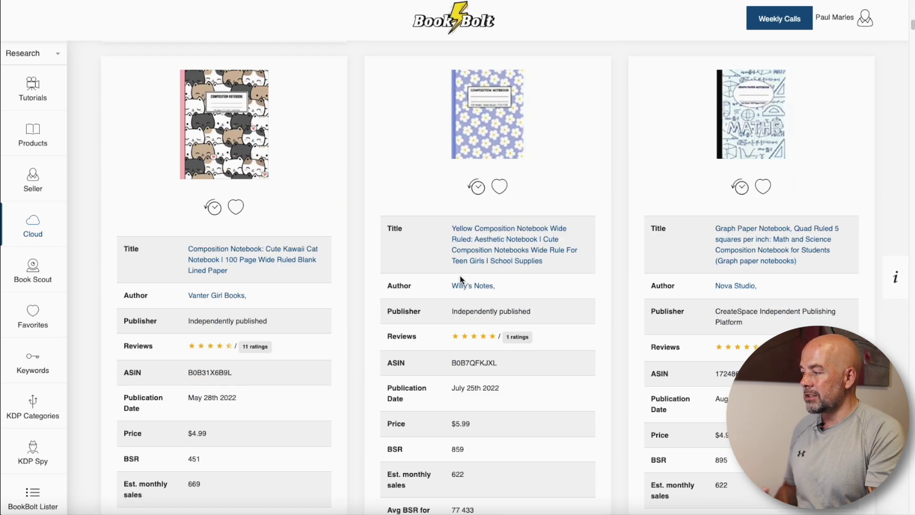
{"action": "scroll", "coordinate": [460, 279], "scroll_direction": "down", "scroll_amount": 4}
{"action": "scroll", "coordinate": [460, 279], "scroll_direction": "down", "scroll_amount": 3}
{"action": "scroll", "coordinate": [460, 279], "scroll_direction": "down", "scroll_amount": 3}
{"action": "scroll", "coordinate": [461, 281], "scroll_direction": "down", "scroll_amount": 4}
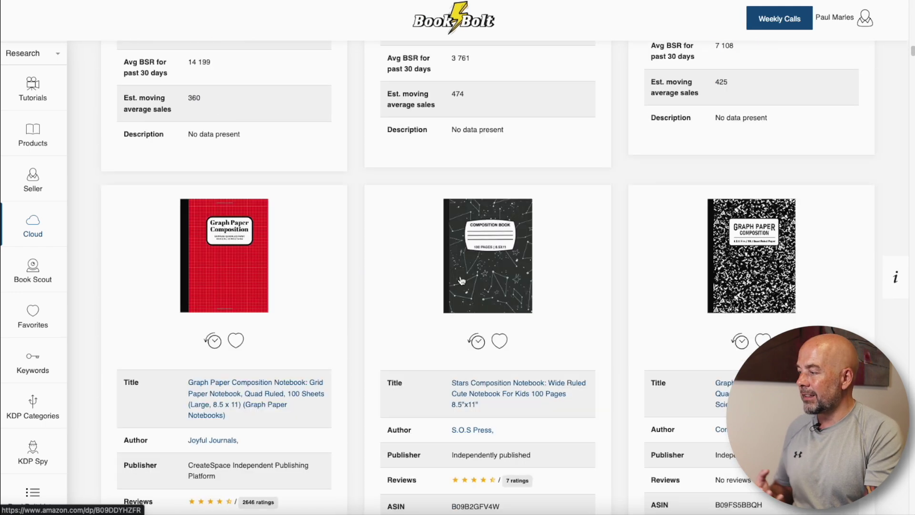
{"action": "scroll", "coordinate": [462, 281], "scroll_direction": "down", "scroll_amount": 2}
{"action": "scroll", "coordinate": [460, 276], "scroll_direction": "down", "scroll_amount": 4}
{"action": "scroll", "coordinate": [460, 277], "scroll_direction": "down", "scroll_amount": 5}
{"action": "scroll", "coordinate": [458, 279], "scroll_direction": "down", "scroll_amount": 4}
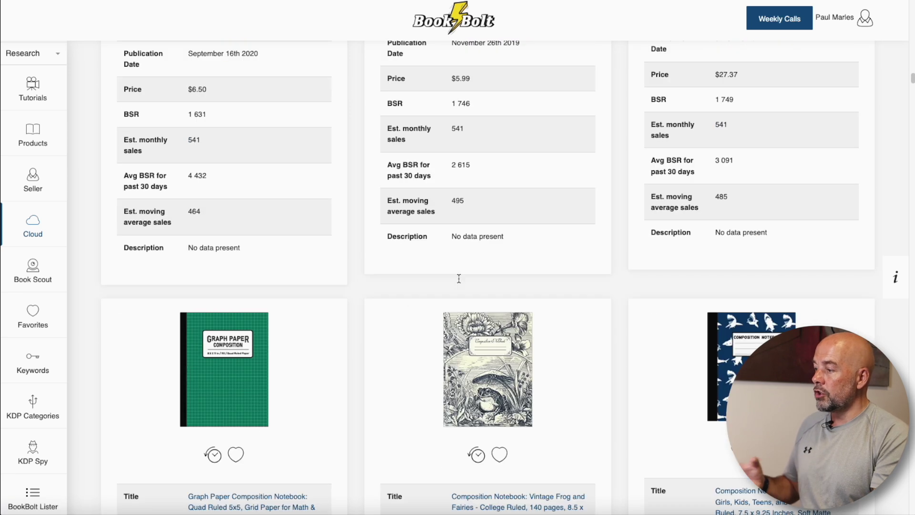
{"action": "scroll", "coordinate": [459, 278], "scroll_direction": "down", "scroll_amount": 1}
{"action": "scroll", "coordinate": [459, 278], "scroll_direction": "down", "scroll_amount": 4}
{"action": "scroll", "coordinate": [501, 290], "scroll_direction": "down", "scroll_amount": 3}
{"action": "scroll", "coordinate": [501, 290], "scroll_direction": "down", "scroll_amount": 3}
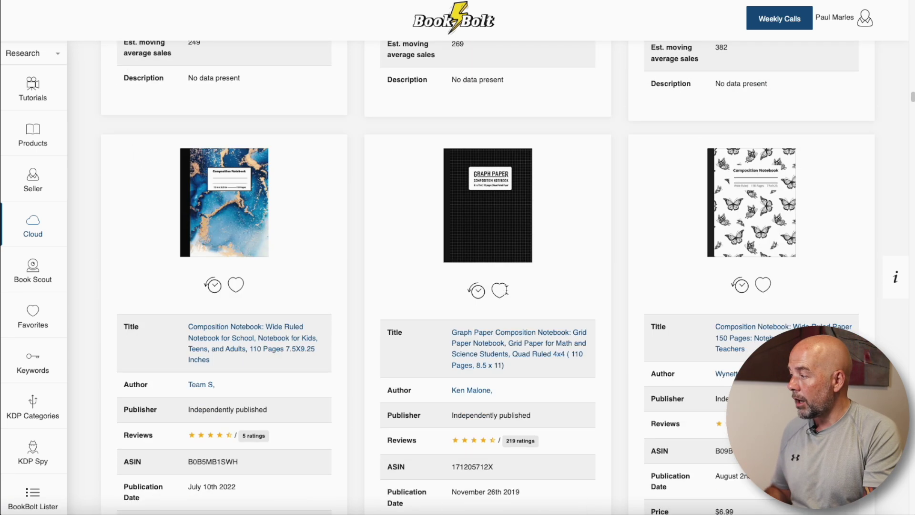
{"action": "left_click", "coordinate": [500, 290]}
{"action": "scroll", "coordinate": [504, 293], "scroll_direction": "down", "scroll_amount": 2}
{"action": "scroll", "coordinate": [506, 292], "scroll_direction": "down", "scroll_amount": 4}
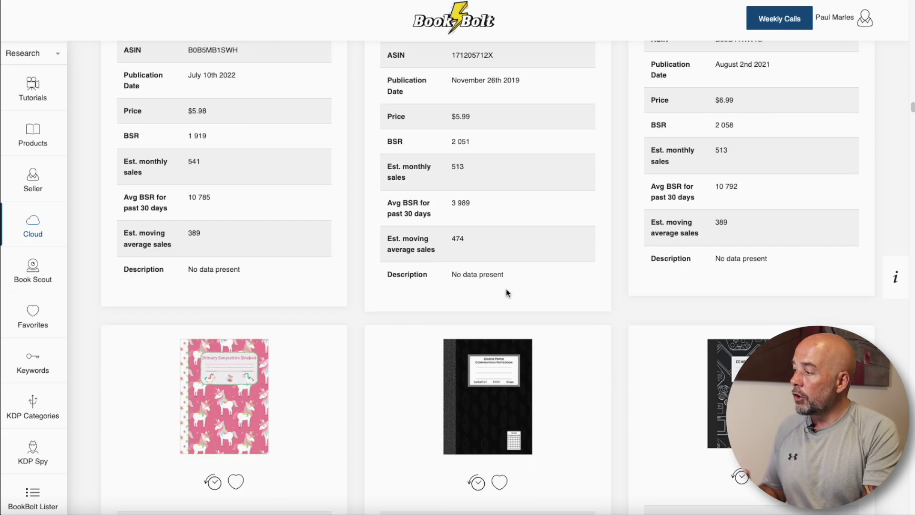
{"action": "scroll", "coordinate": [506, 290], "scroll_direction": "down", "scroll_amount": 5}
{"action": "scroll", "coordinate": [504, 290], "scroll_direction": "down", "scroll_amount": 4}
{"action": "scroll", "coordinate": [505, 292], "scroll_direction": "down", "scroll_amount": 4}
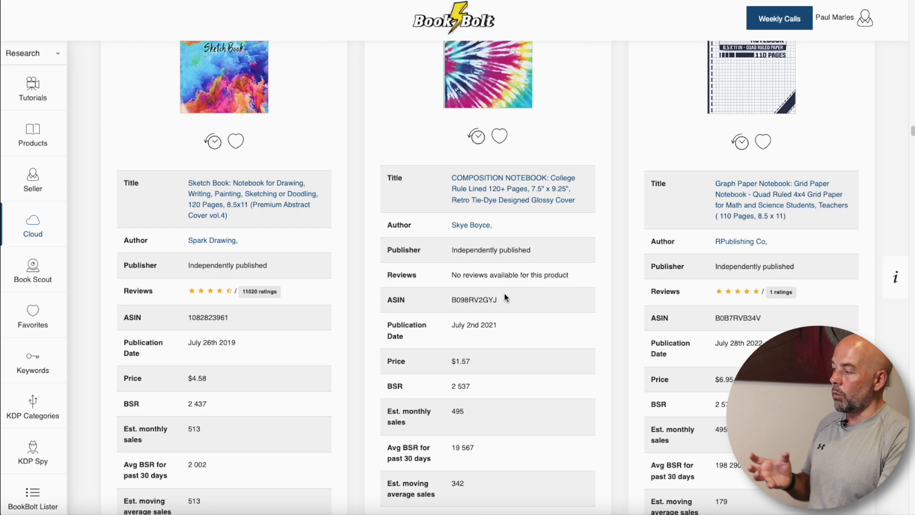